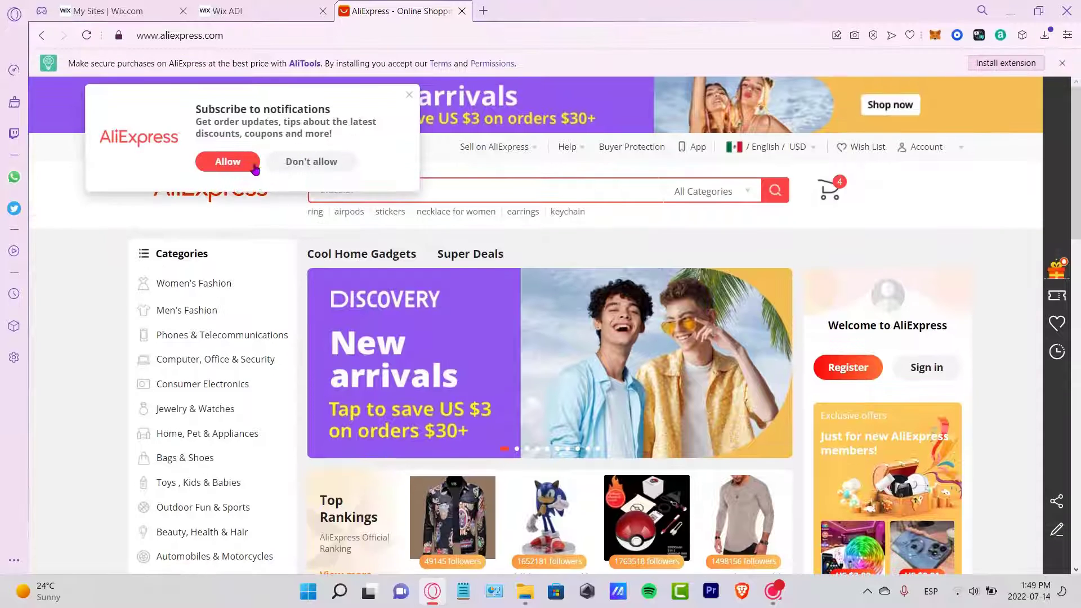
# Step: Dismiss AliExpress's notification popup and the browser prompt, then switch to the Wix My Sites tab
pyautogui.click(254, 167)
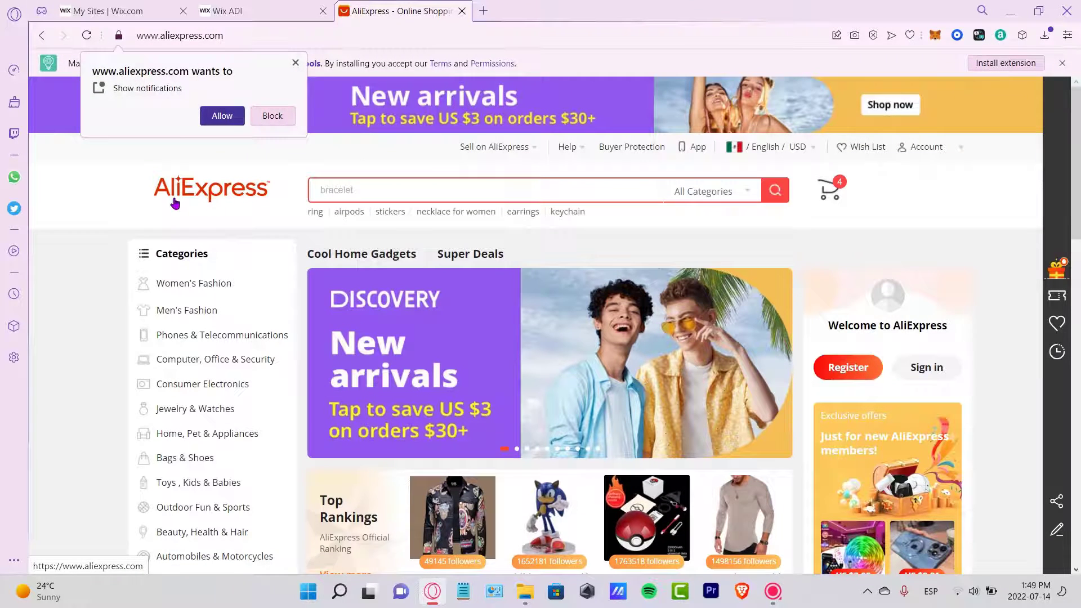
pyautogui.scroll(-4, 662, 452)
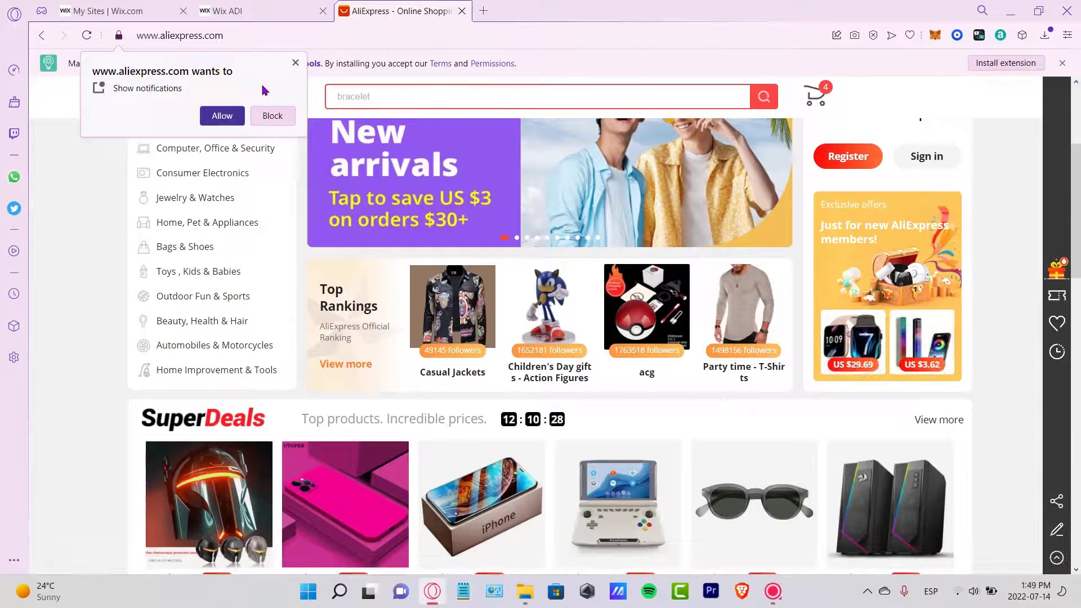
pyautogui.click(294, 70)
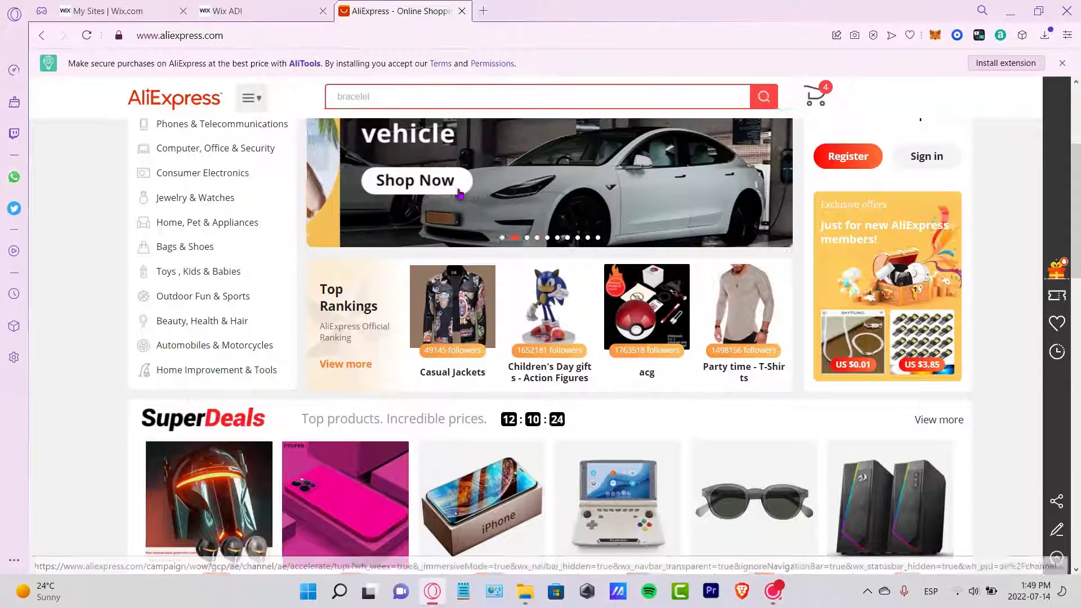
pyautogui.click(143, 15)
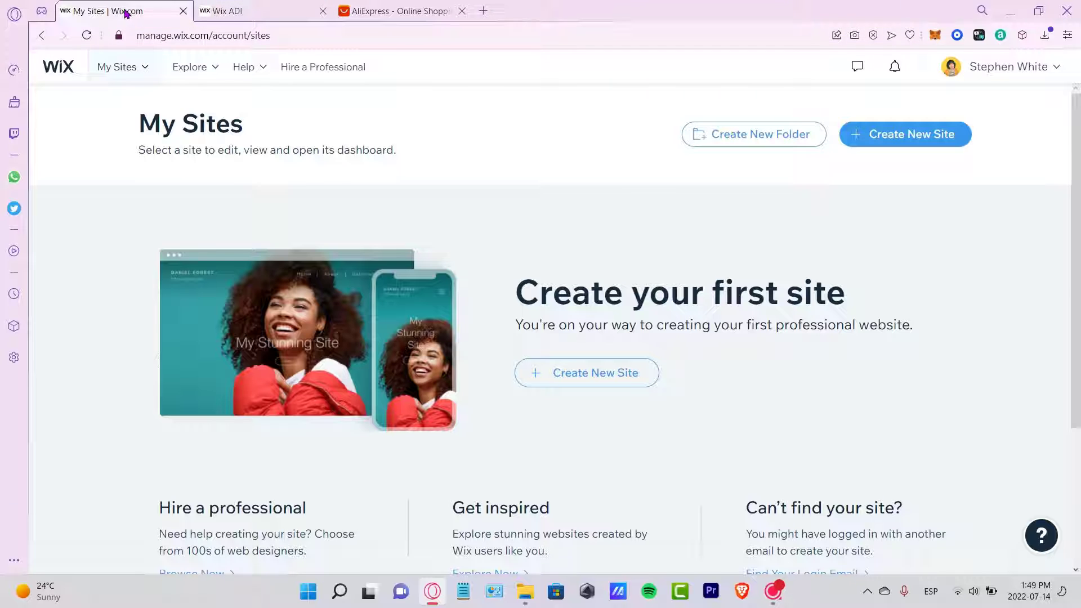
# Step: Add the Dropshipping AliExpress-DSers app to the Wix site and approve its permissions
pyautogui.click(254, 14)
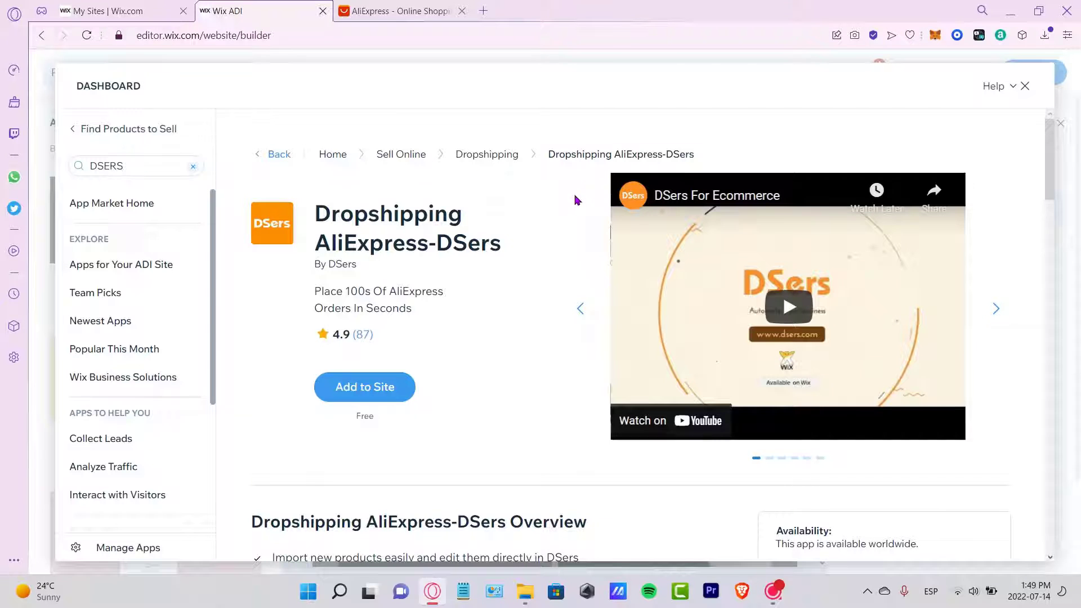
pyautogui.moveTo(141, 86); pyautogui.dragTo(97, 86)
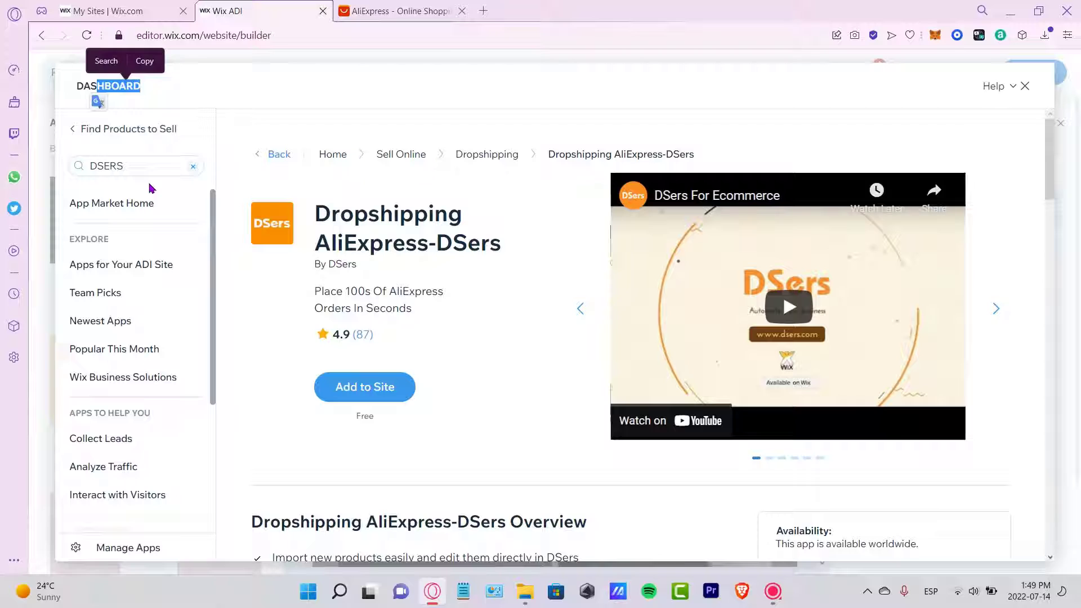
pyautogui.click(152, 165)
pyautogui.click(255, 107)
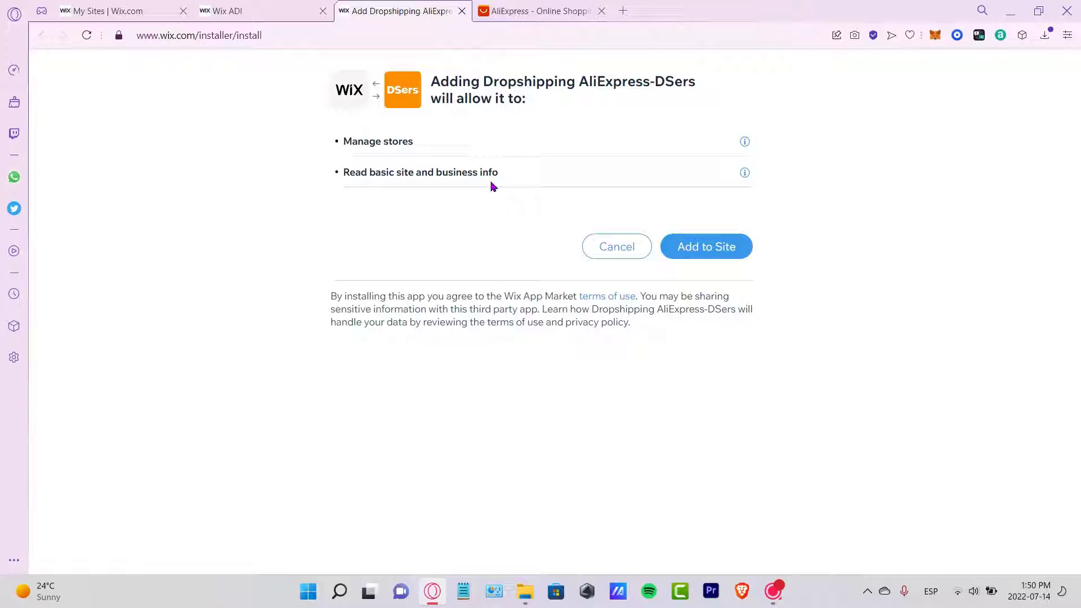
pyautogui.click(704, 247)
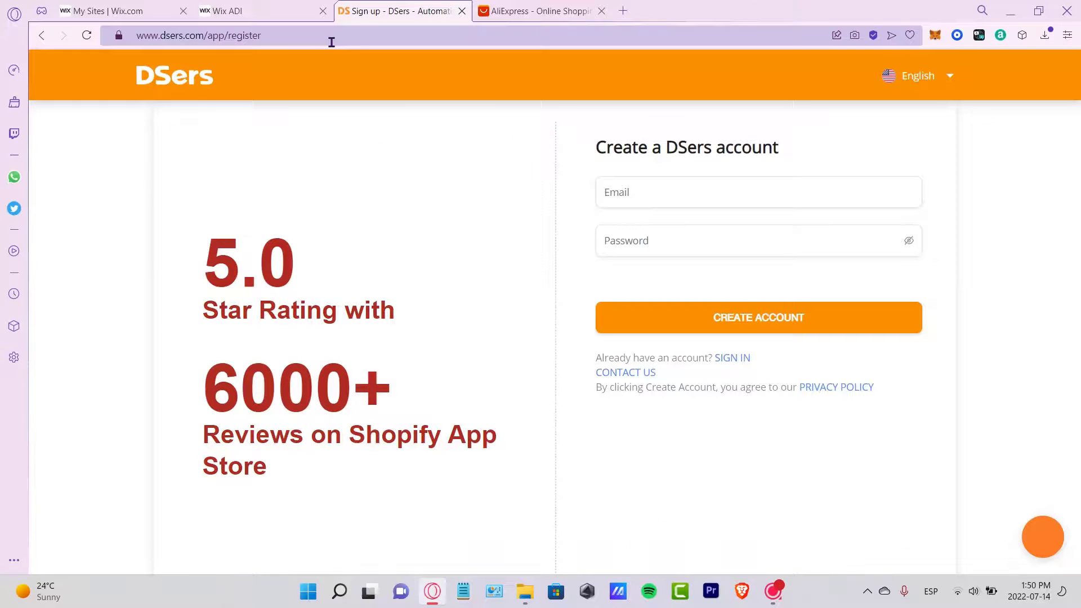
# Step: Sign up for DSers using a temporary email address and a password
pyautogui.click(728, 194)
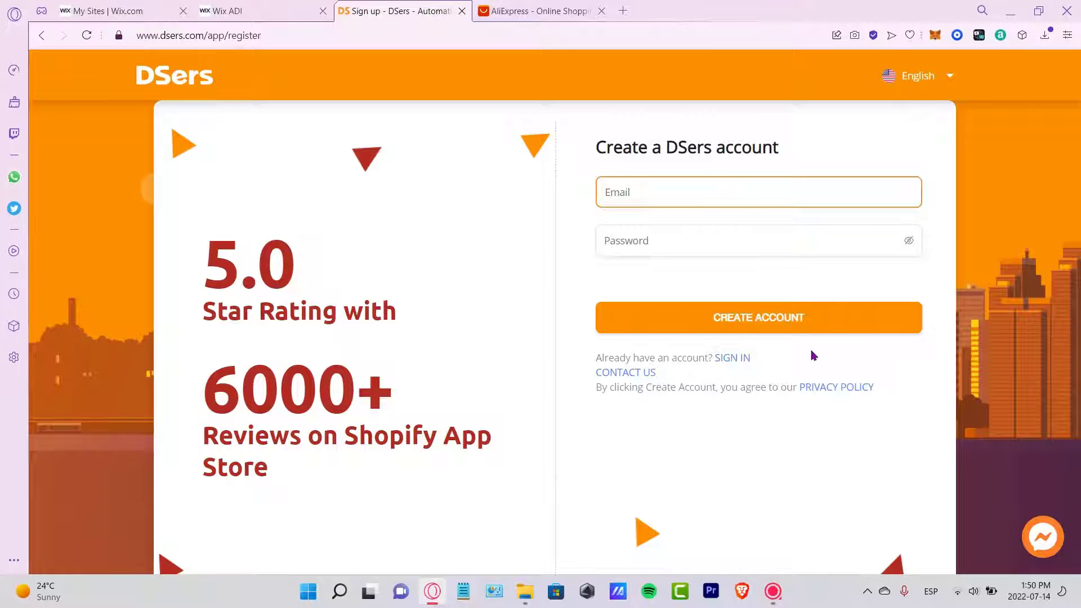
pyautogui.click(623, 10)
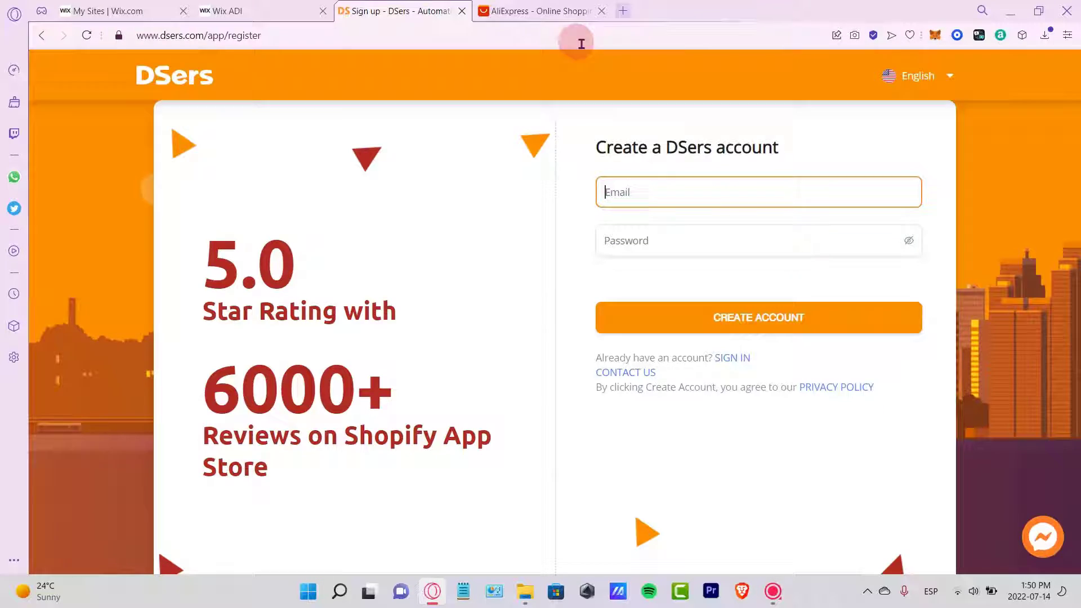
pyautogui.write('TEMPORARY')
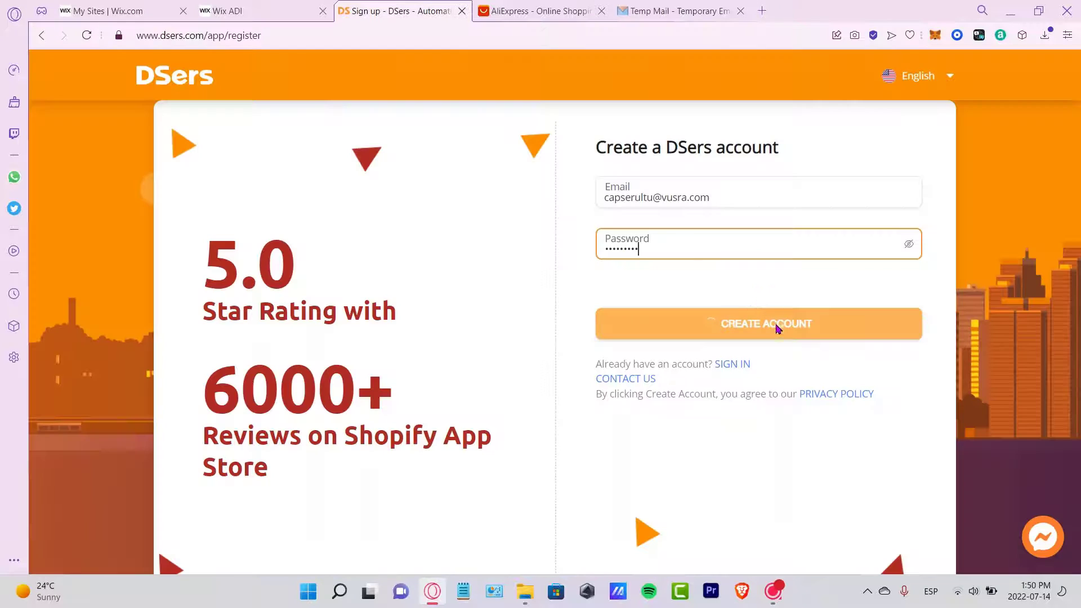
pyautogui.click(777, 325)
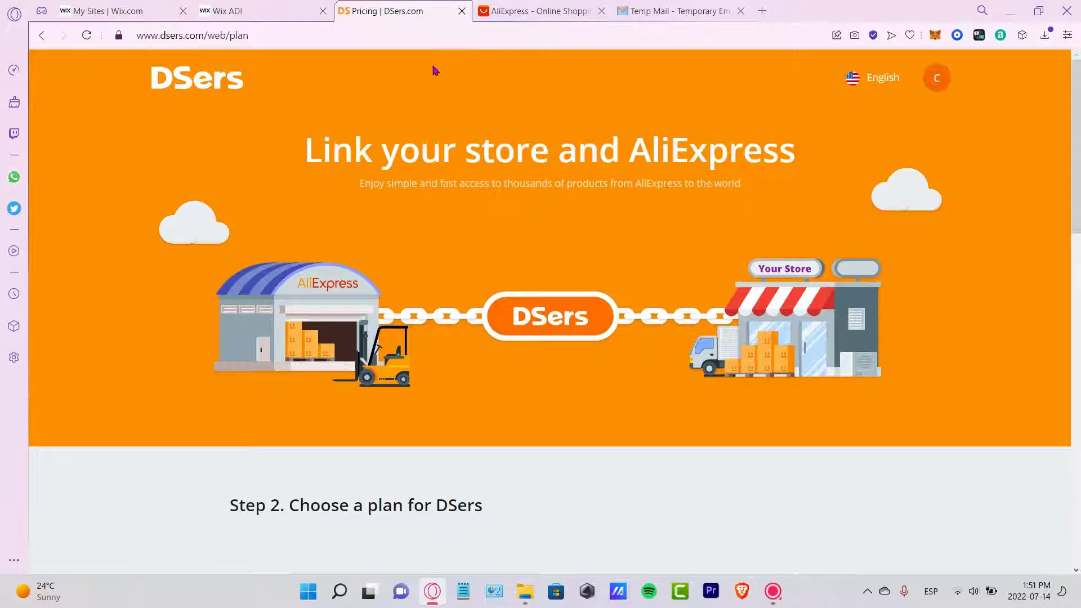
# Step: Select the free Basic plan, then choose the AliExpress card to link an account
pyautogui.click(234, 9)
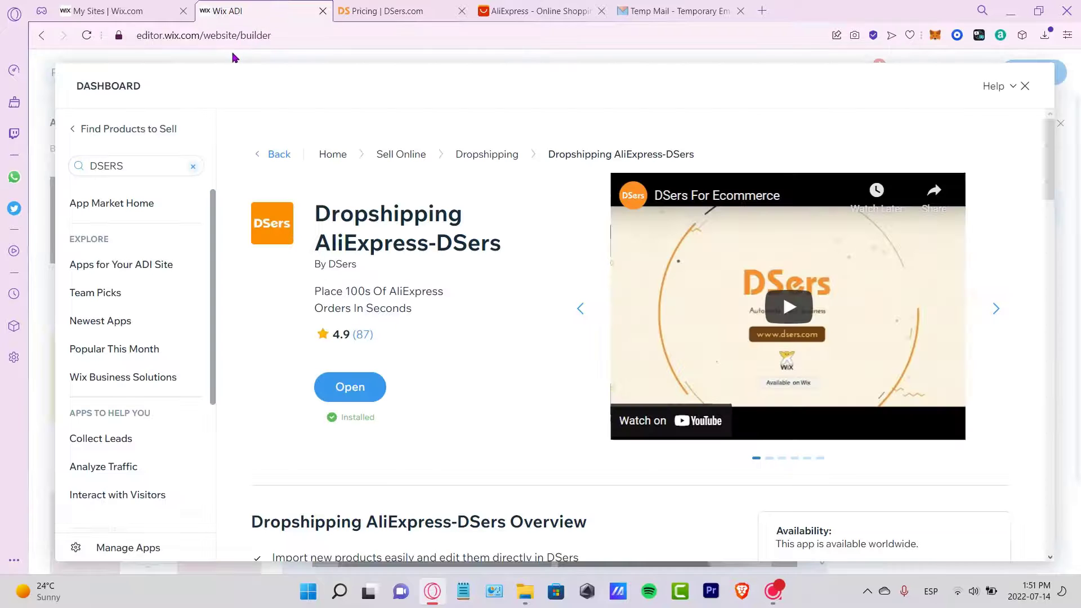
pyautogui.click(396, 8)
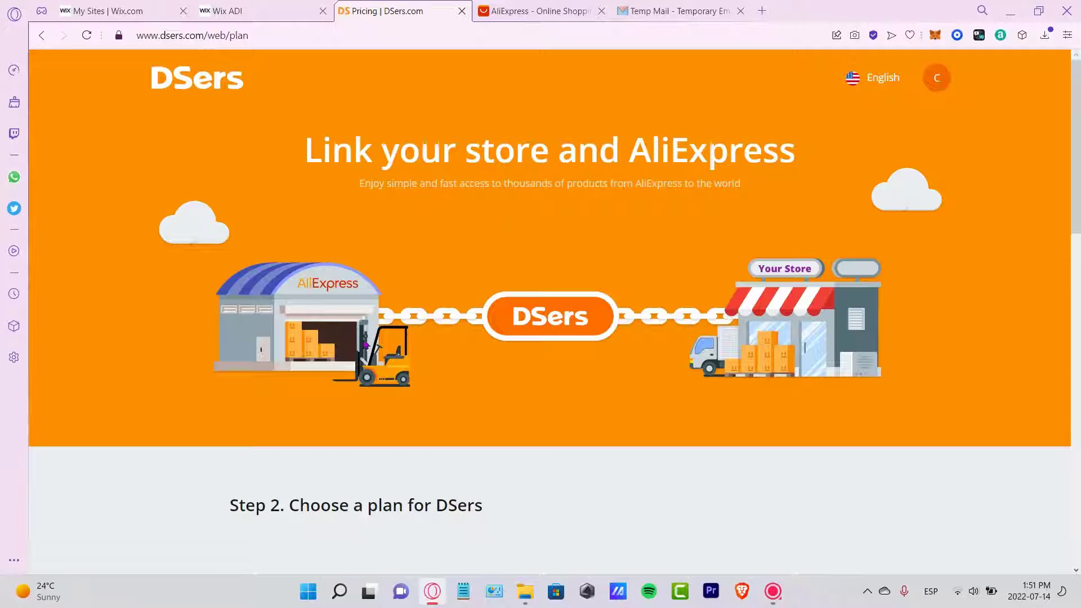
pyautogui.scroll(-6, 788, 431)
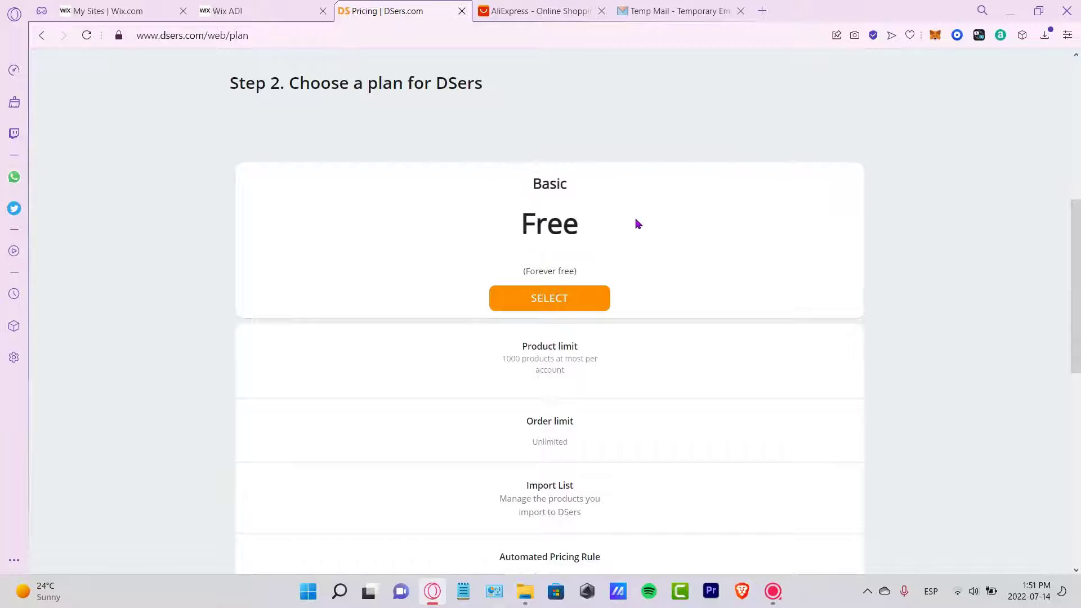
pyautogui.click(577, 299)
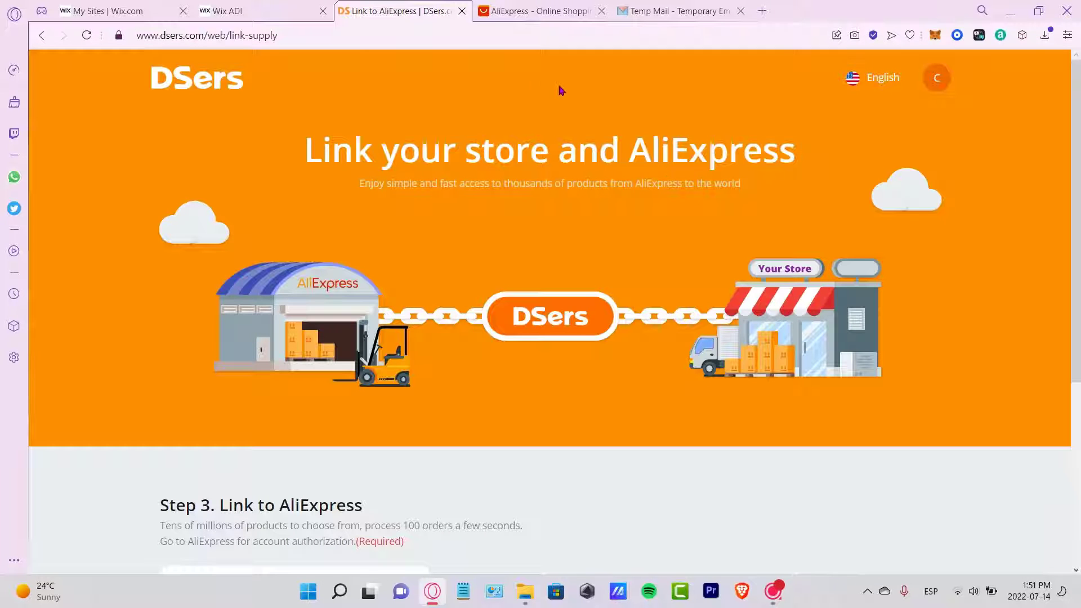
pyautogui.scroll(-3, 488, 191)
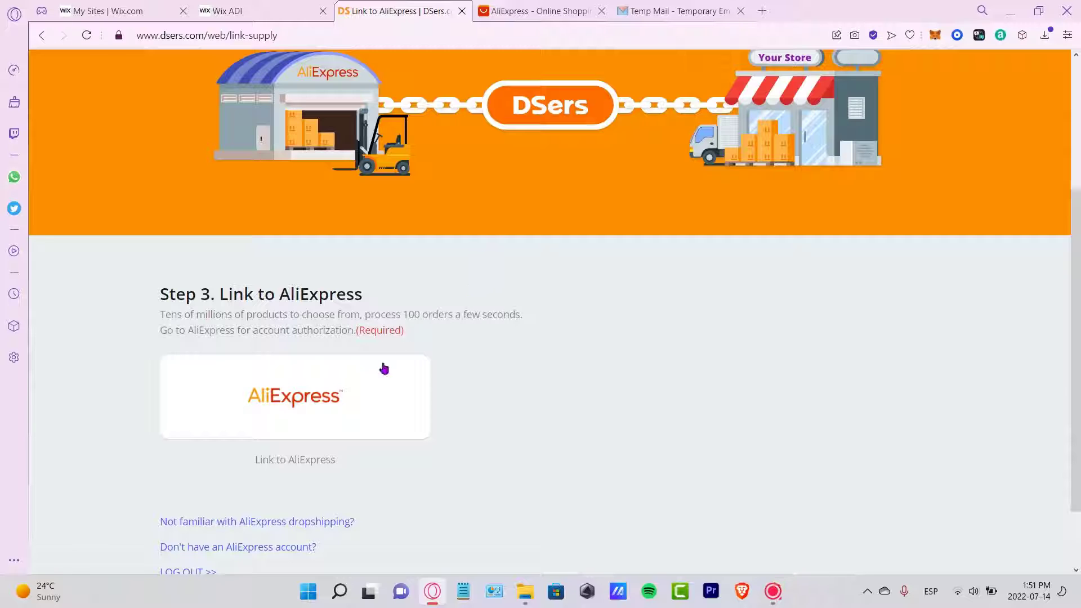
pyautogui.click(259, 420)
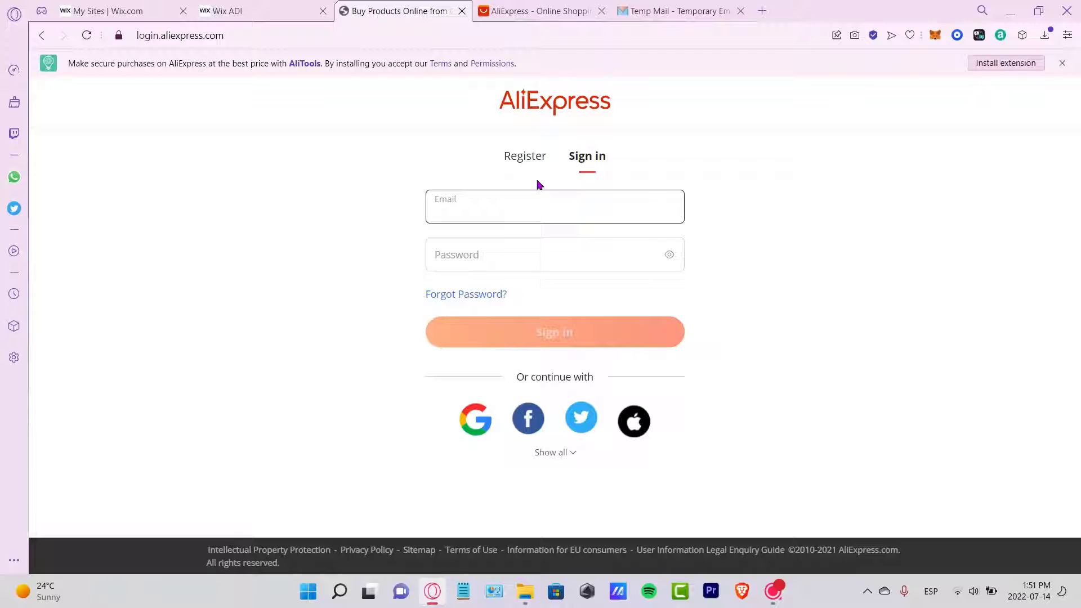
# Step: Register a new AliExpress account with location Mexico, the temporary email and a password
pyautogui.click(529, 166)
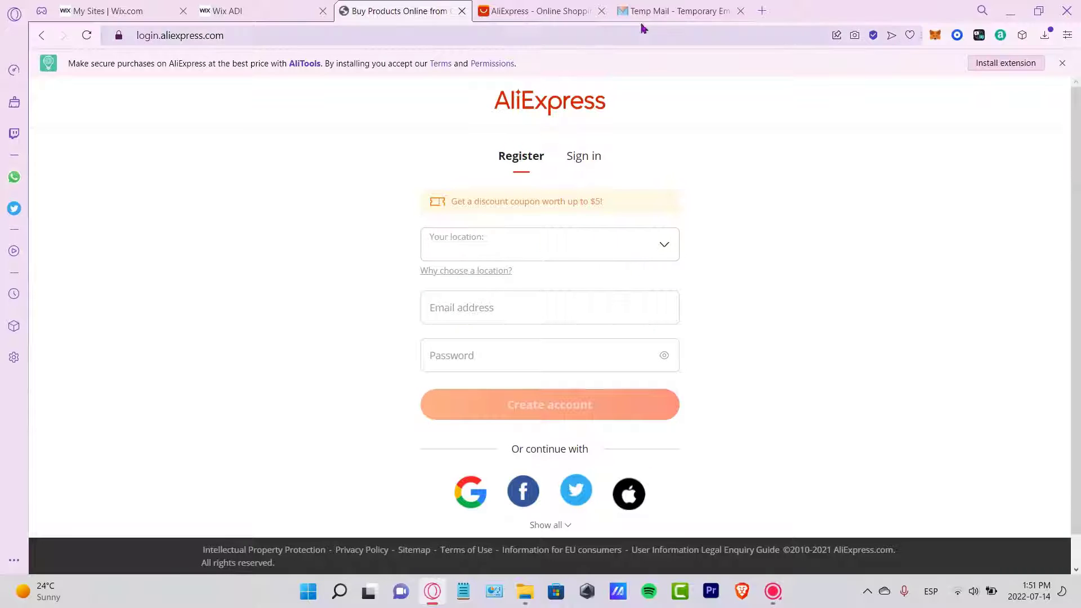
pyautogui.click(624, 242)
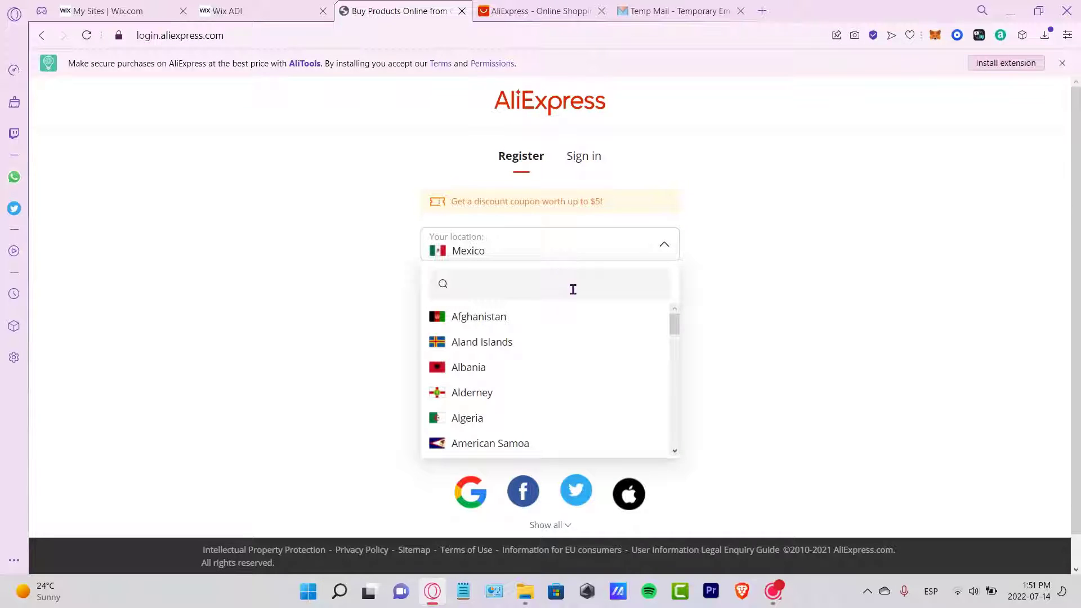
pyautogui.click(493, 248)
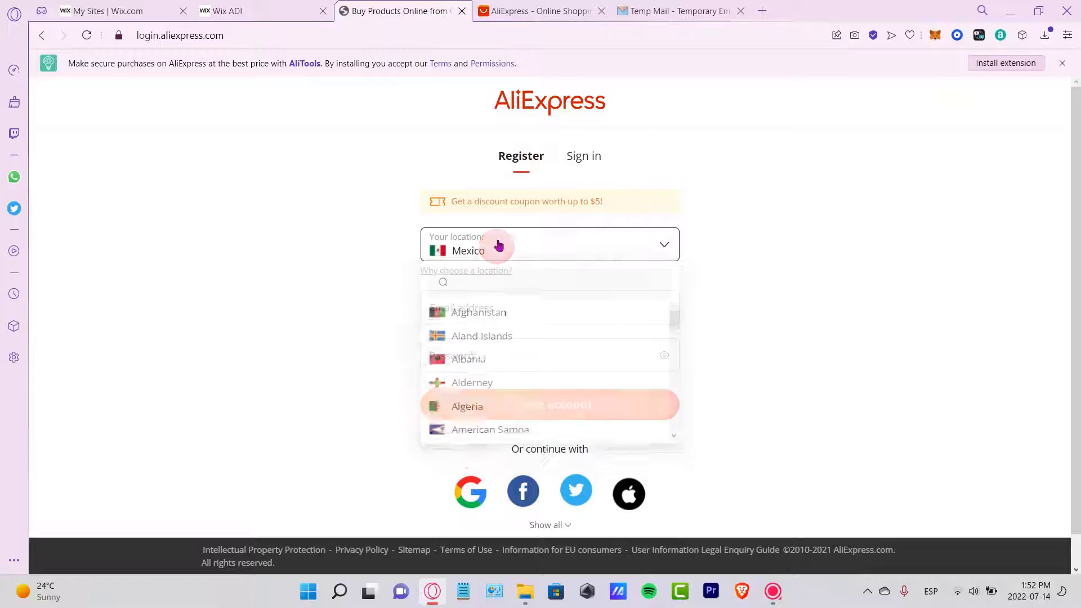
pyautogui.click(725, 264)
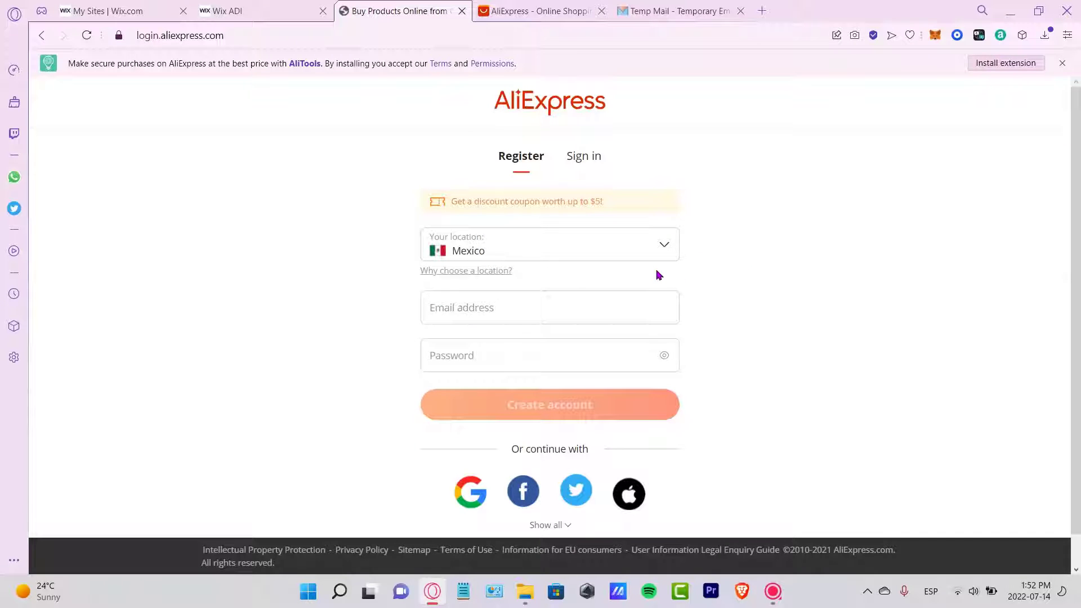
pyautogui.click(592, 299)
pyautogui.hotkey('ctrl', 'v')
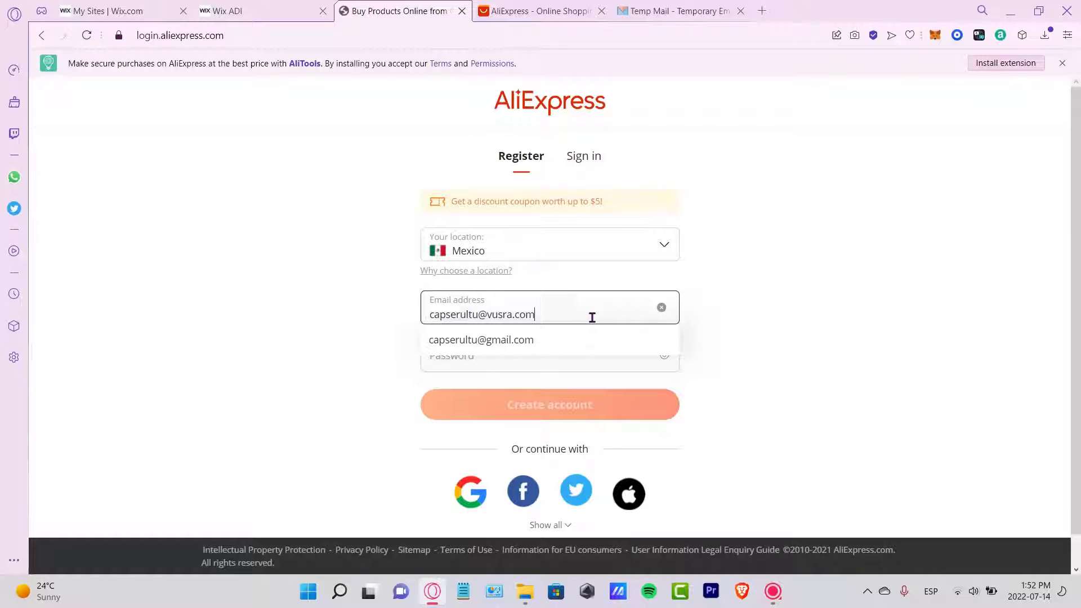
pyautogui.click(741, 338)
pyautogui.click(580, 361)
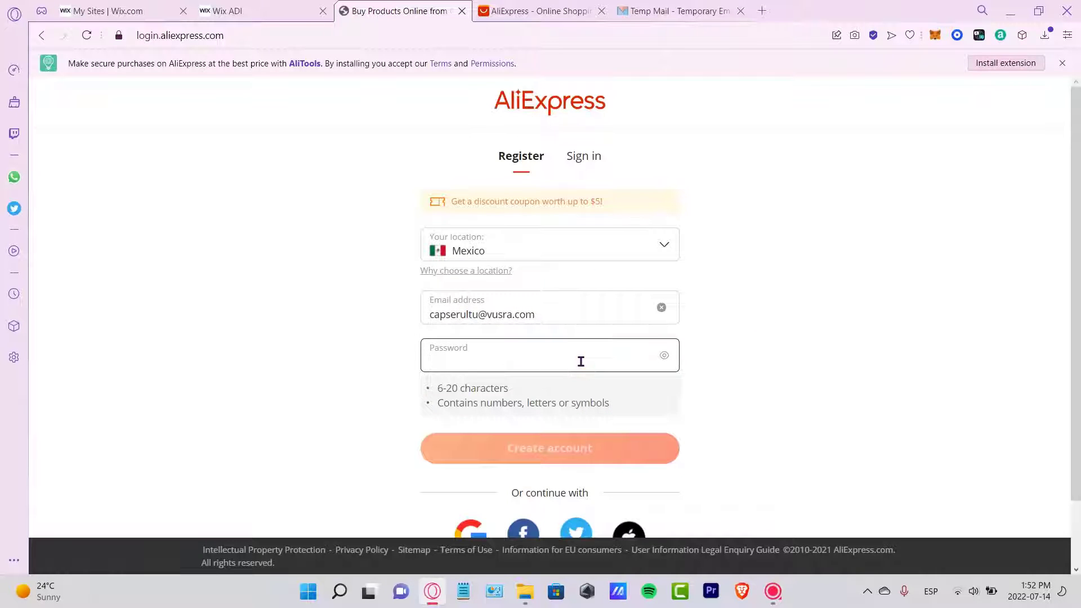
pyautogui.hotkey('ctrl', 'v')
pyautogui.press('Return')
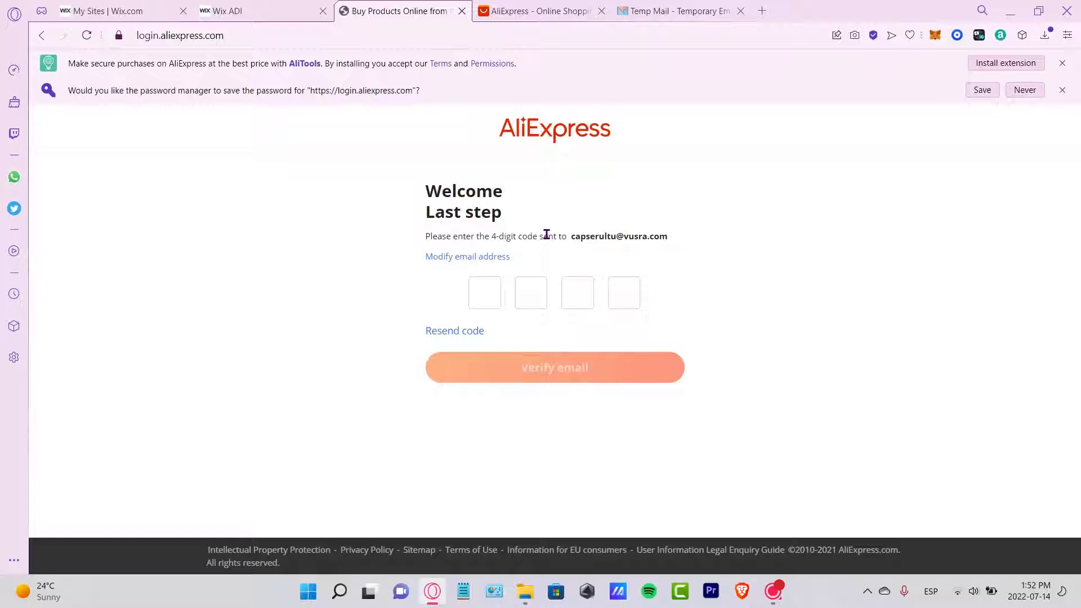
# Step: Check the temporary inbox for the 4-digit AliExpress verification code
pyautogui.moveTo(494, 237); pyautogui.dragTo(680, 242)
pyautogui.click(692, 12)
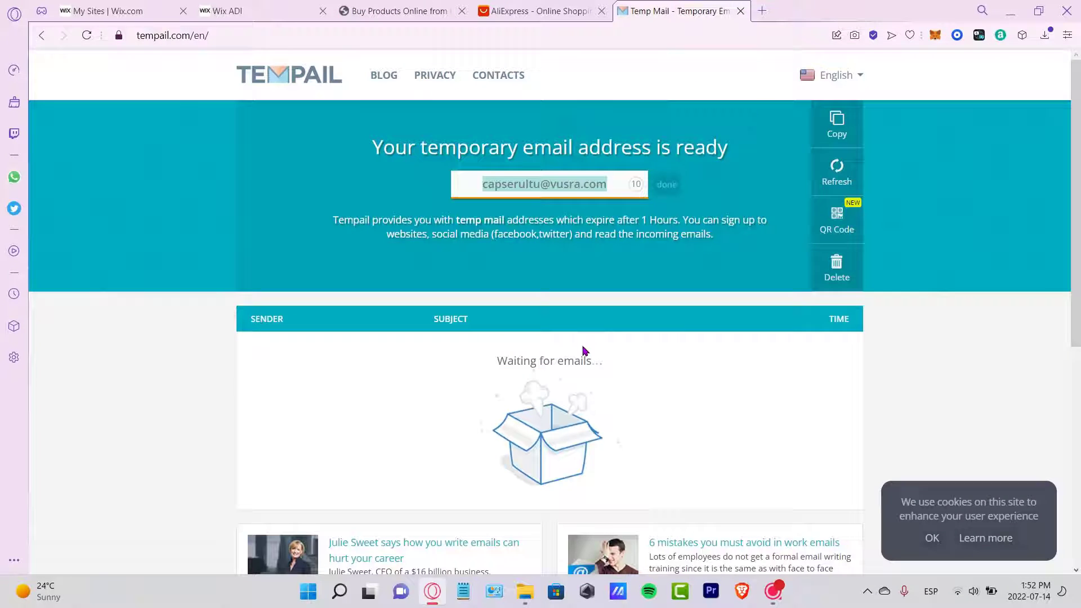
pyautogui.scroll(-3, 924, 327)
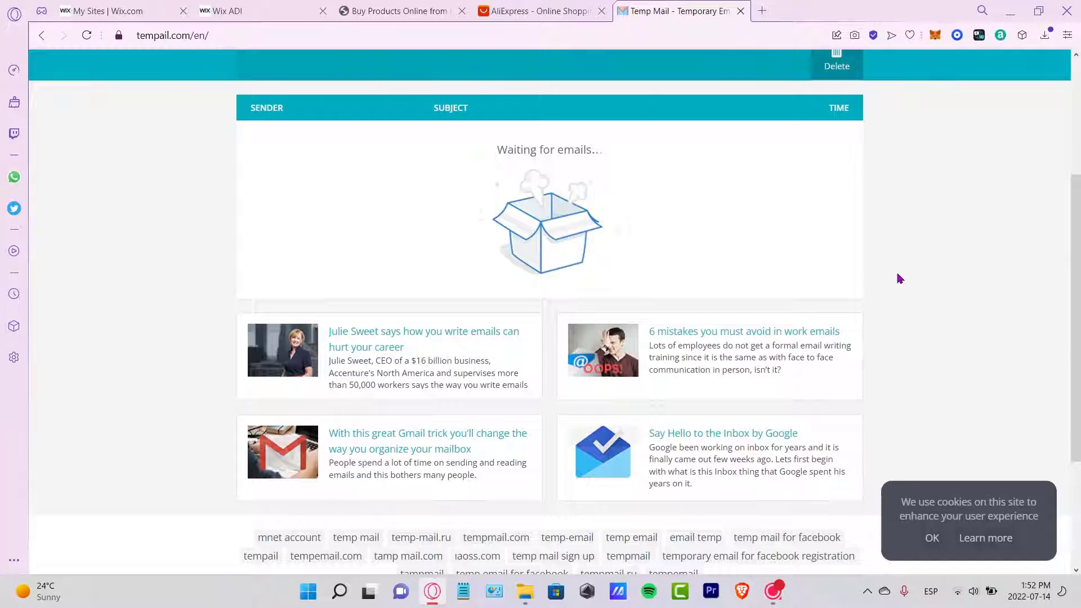
pyautogui.scroll(3, 918, 309)
pyautogui.click(932, 536)
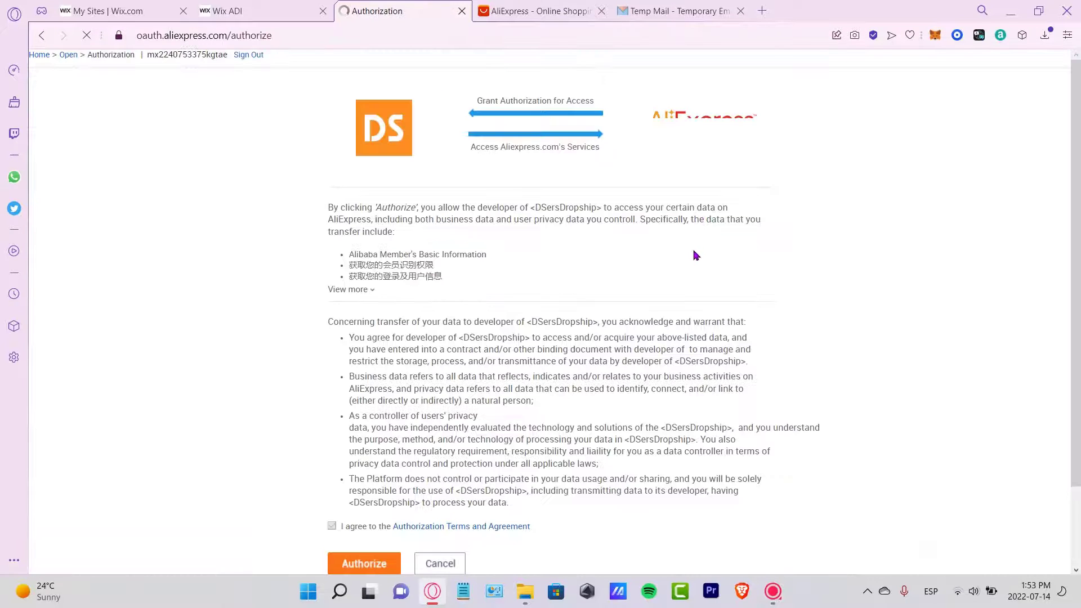
# Step: Agree to the Authorization Terms and Agreement and authorize DSersDropship on AliExpress
pyautogui.moveTo(476, 99); pyautogui.dragTo(595, 101)
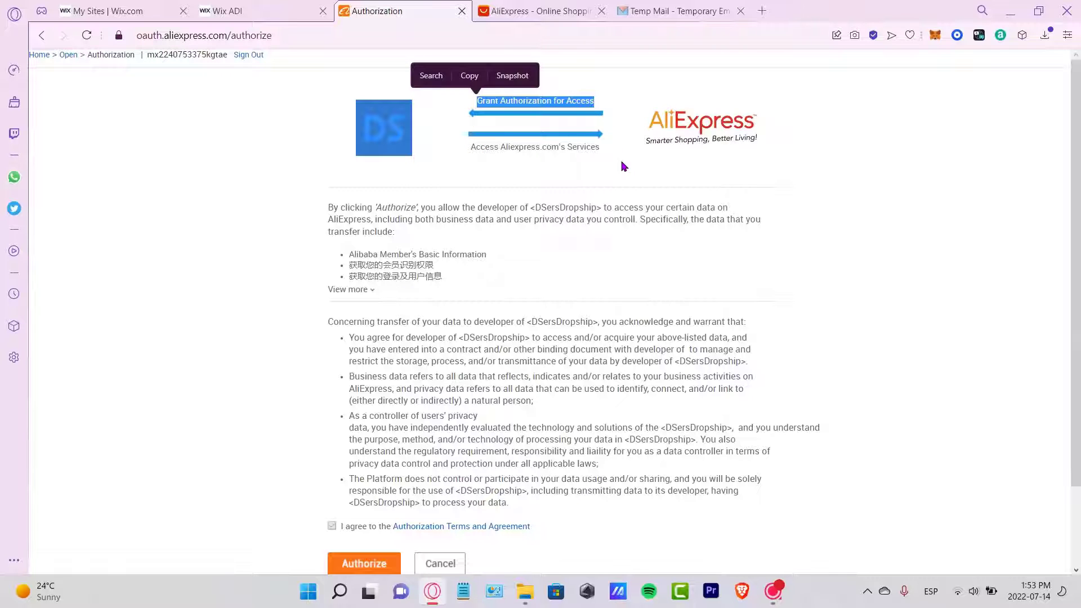
pyautogui.click(572, 145)
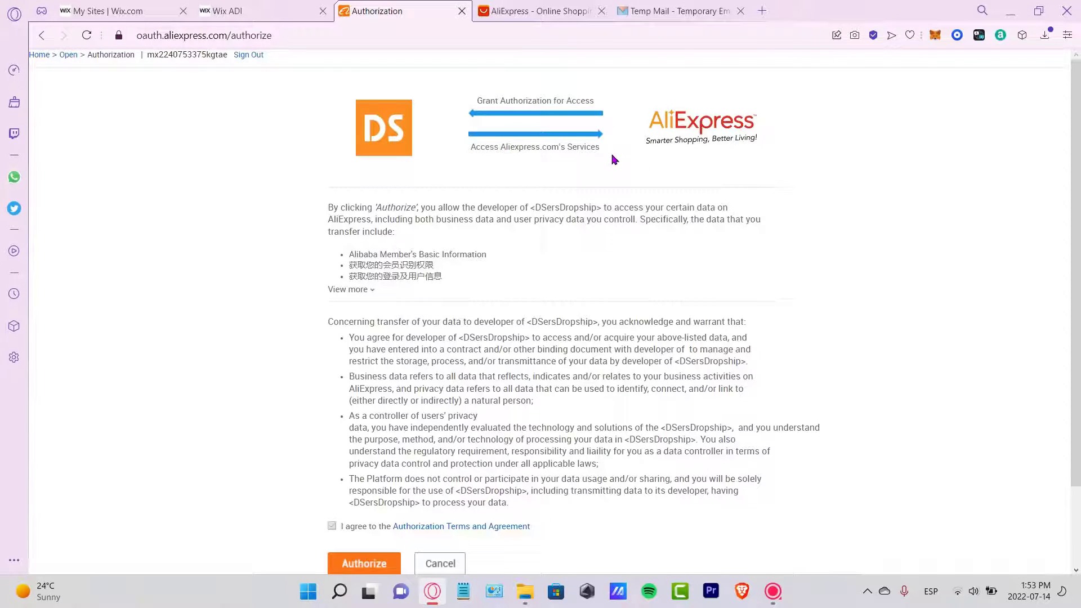
pyautogui.scroll(-2, 613, 157)
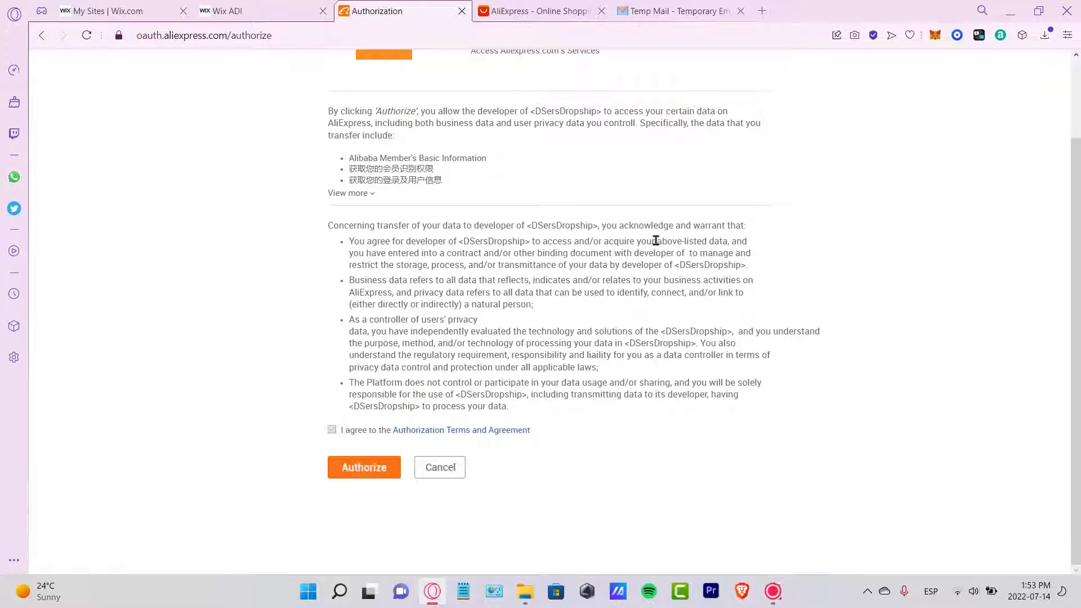
pyautogui.click(332, 431)
pyautogui.click(331, 431)
pyautogui.click(392, 463)
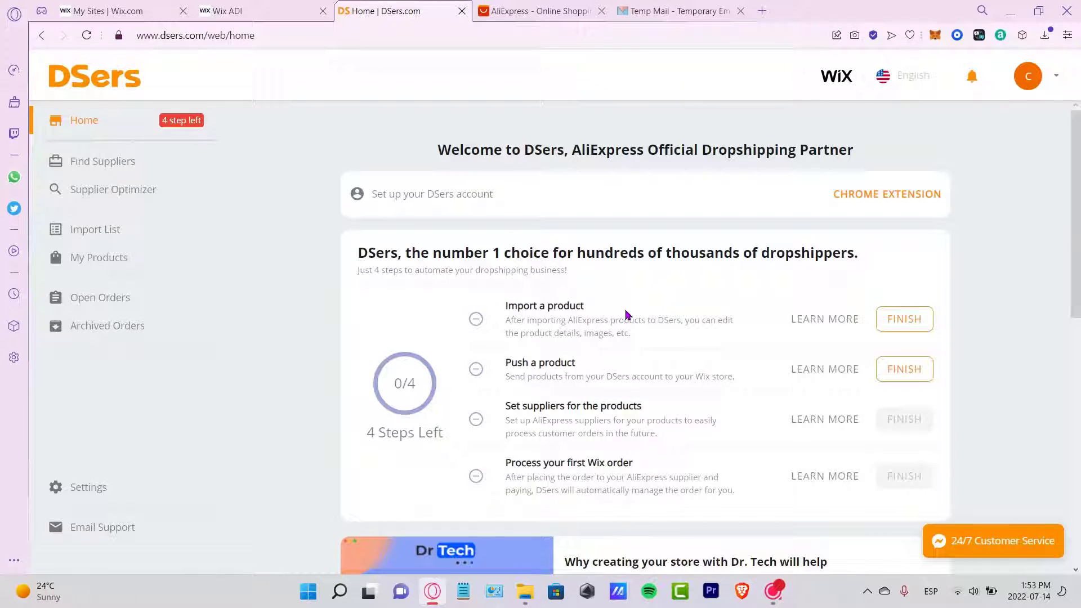
# Step: Open Find Suppliers, close the AliExpress tab and DSers notification, and return to Wix
pyautogui.click(896, 326)
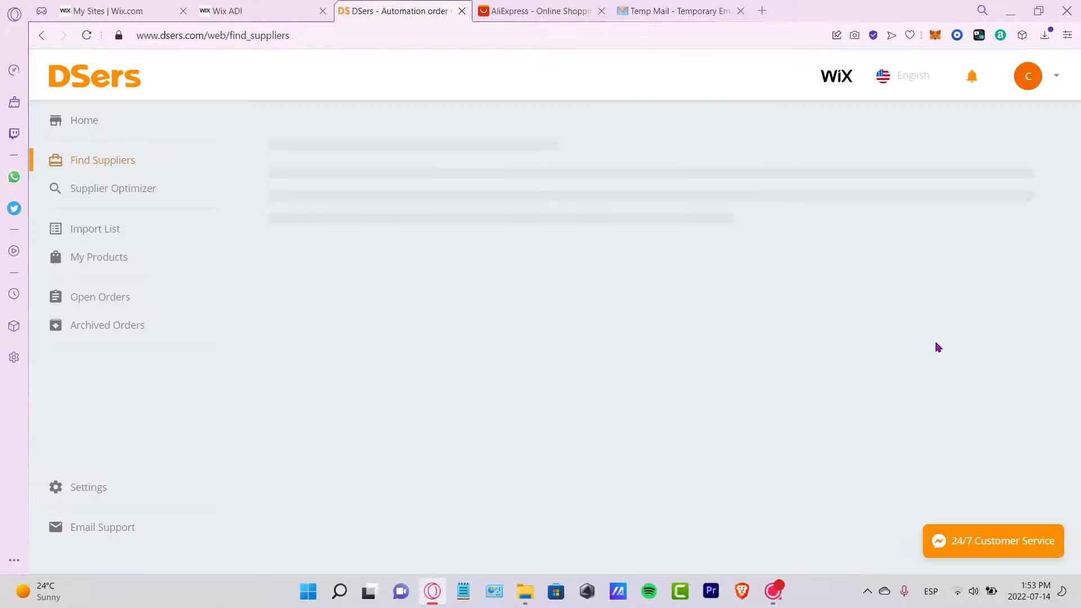
pyautogui.click(601, 10)
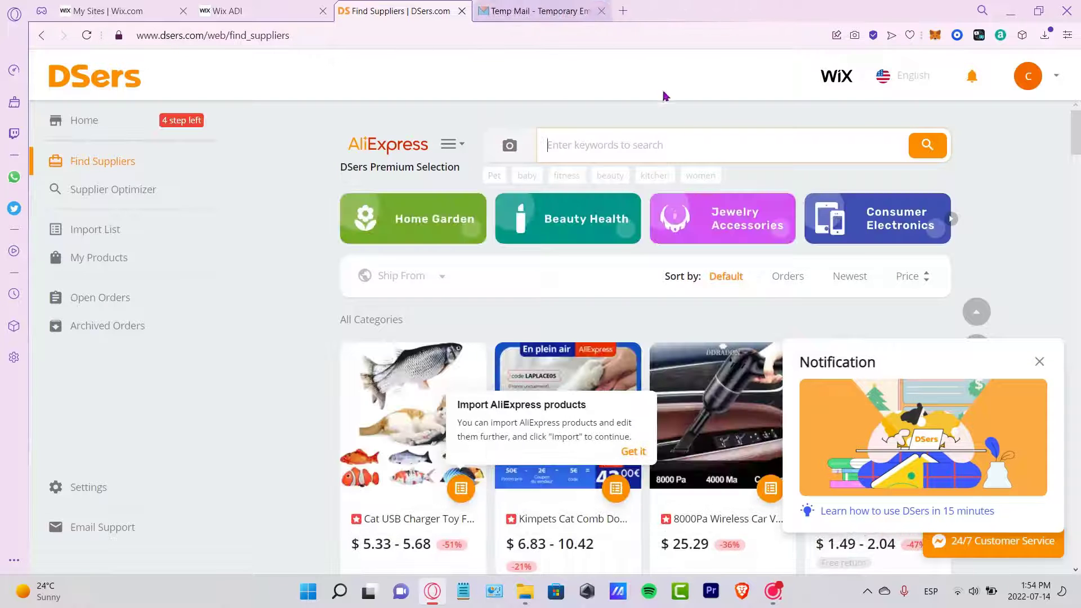
pyautogui.click(1039, 363)
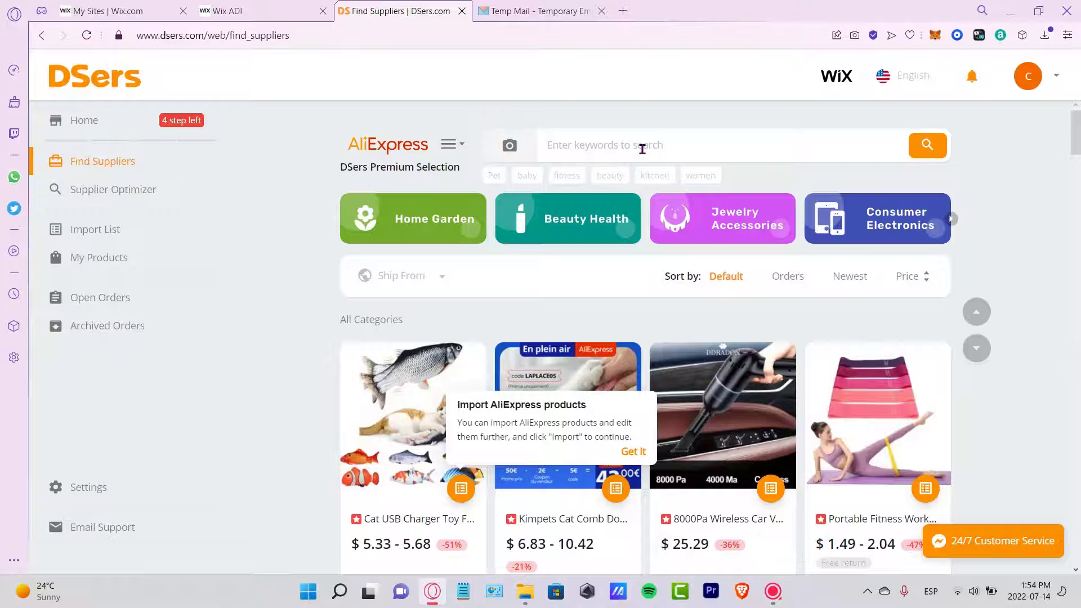
pyautogui.click(242, 10)
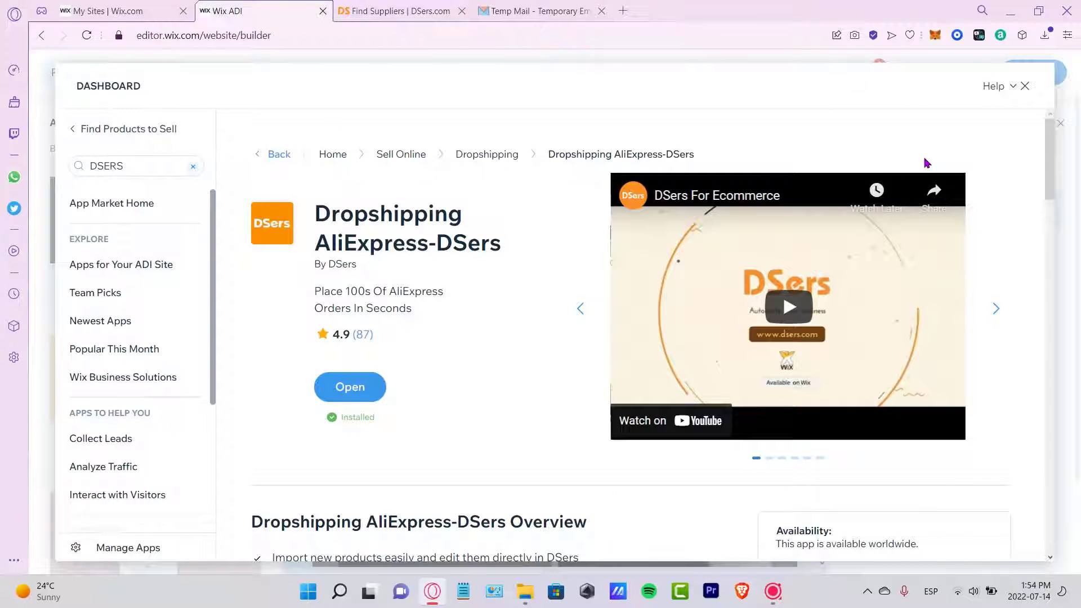
# Step: Close the Wix dashboard and scroll the RINGTOU home page to its three placeholder products
pyautogui.click(1025, 88)
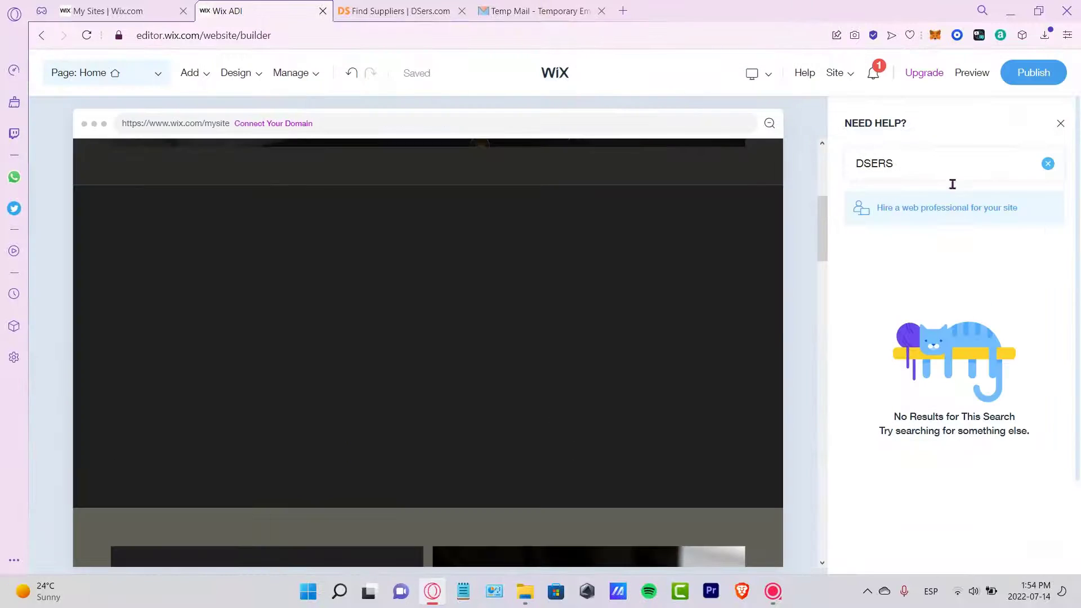
pyautogui.scroll(-5, 700, 261)
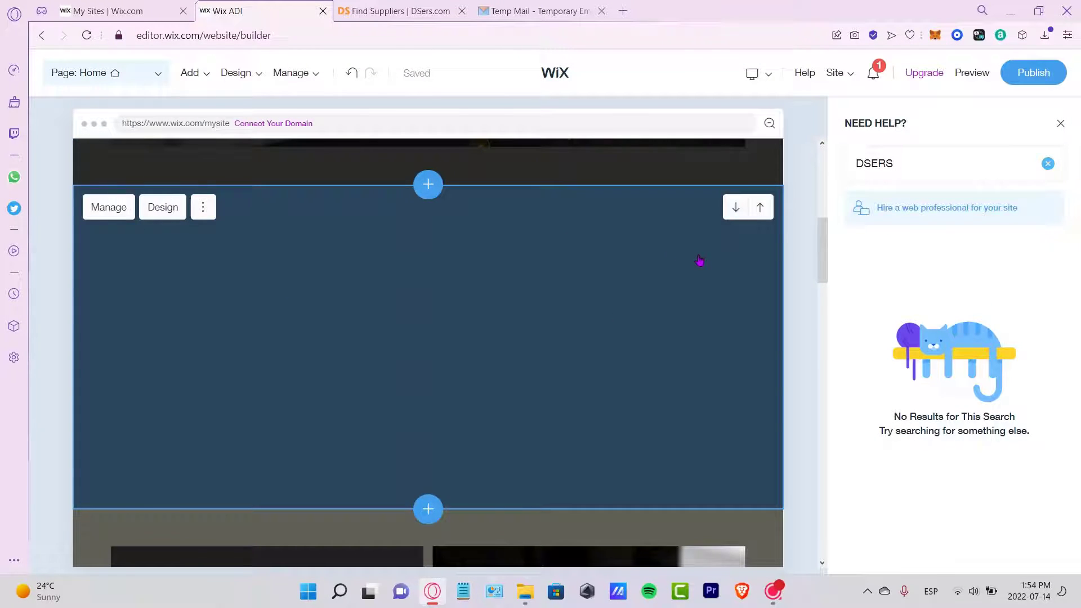
pyautogui.moveTo(826, 225); pyautogui.dragTo(823, 159)
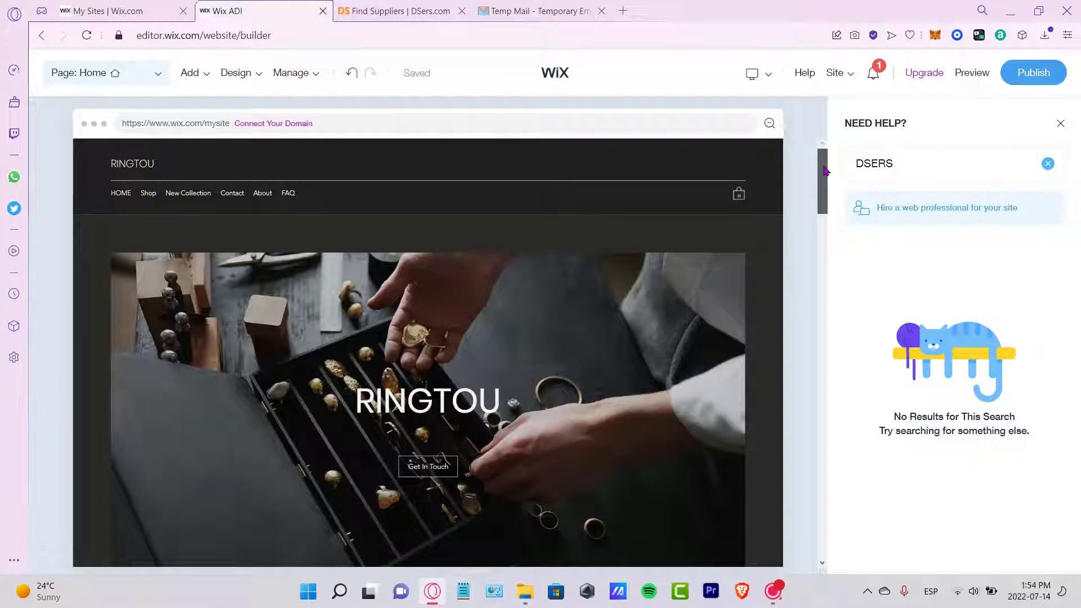
pyautogui.scroll(-1, 826, 171)
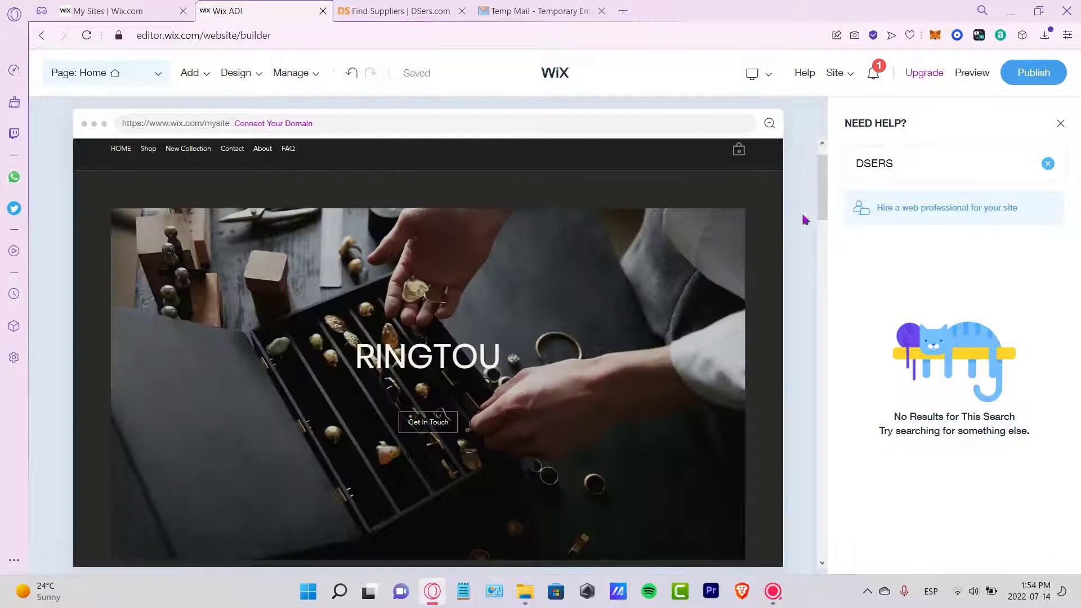
pyautogui.click(825, 203)
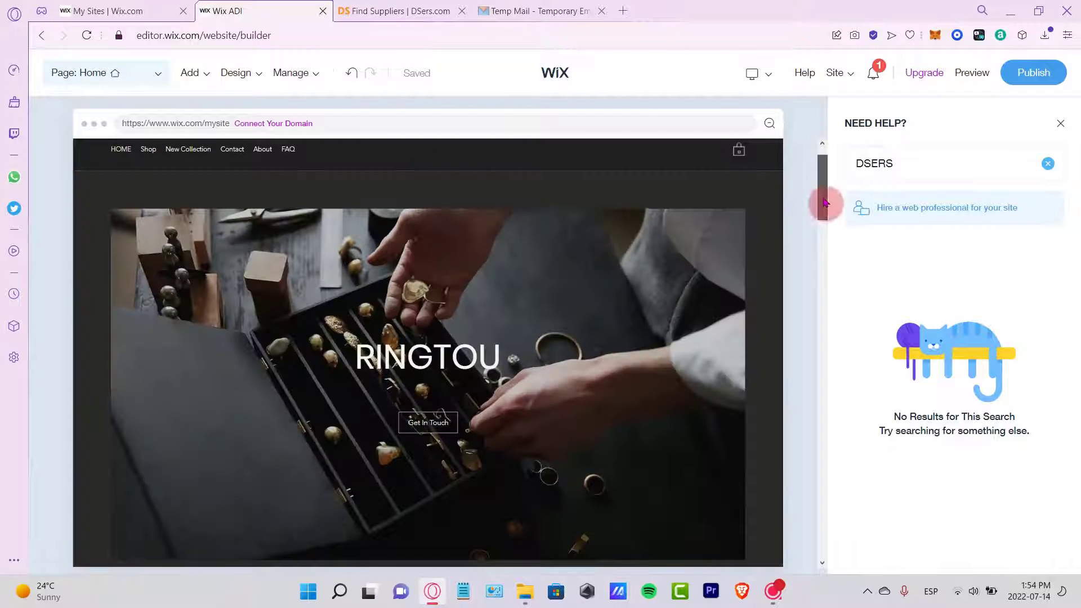
pyautogui.moveTo(826, 203); pyautogui.dragTo(825, 259)
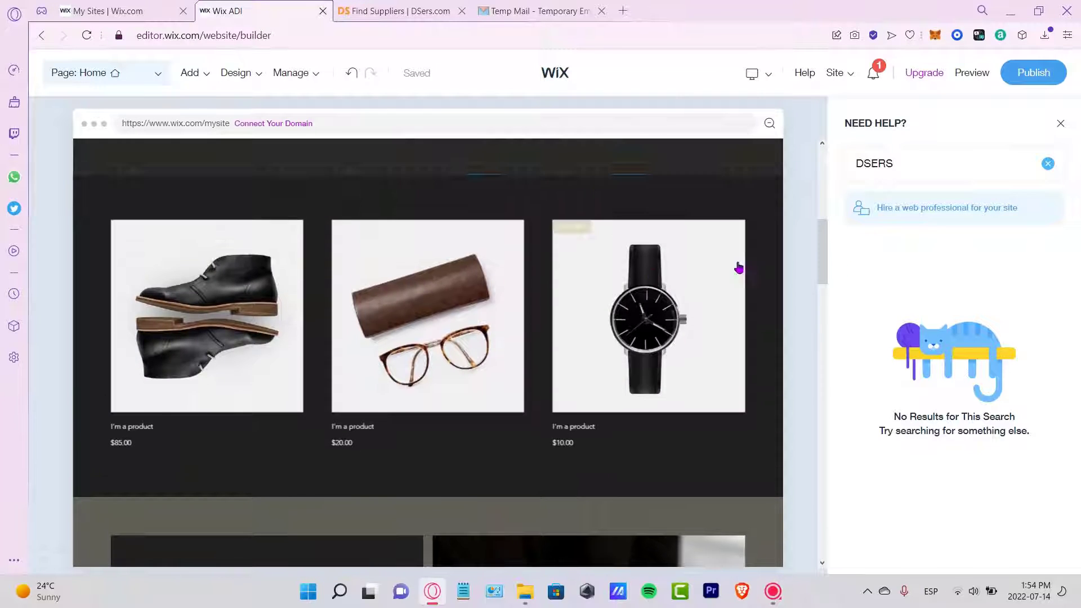
pyautogui.moveTo(521, 300)
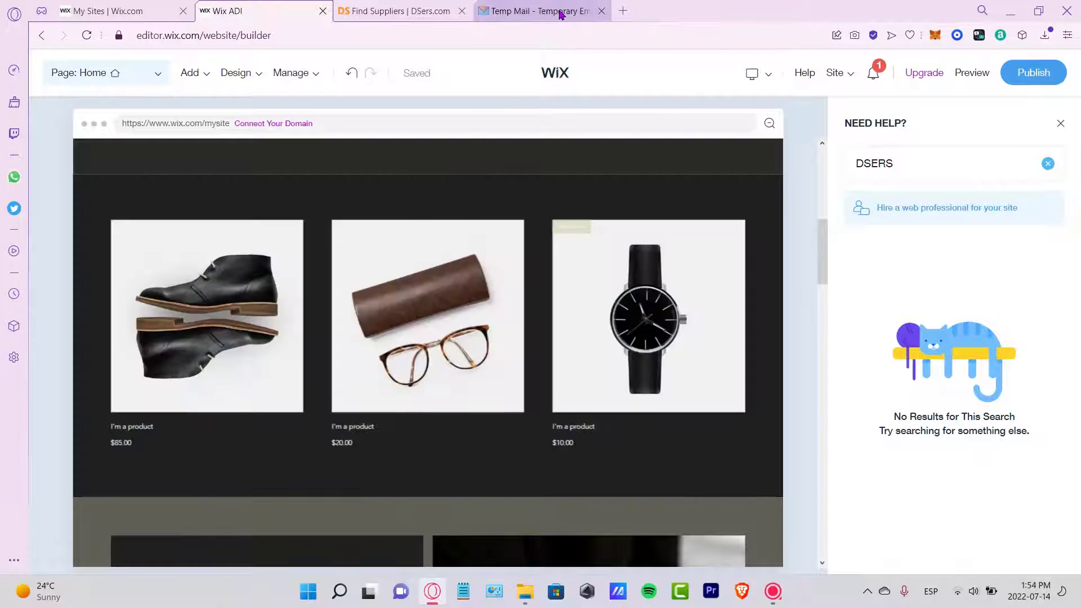
# Step: Search the DSers Find Suppliers catalogue for 'rings'
pyautogui.click(561, 11)
pyautogui.click(422, 11)
pyautogui.click(618, 150)
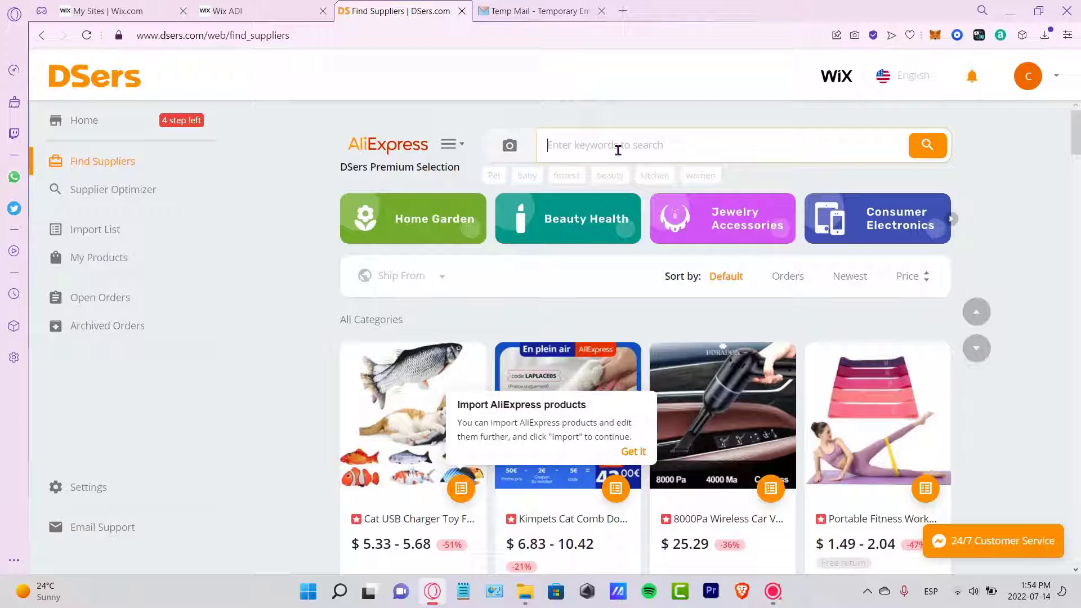
pyautogui.write('rings')
pyautogui.press('Return')
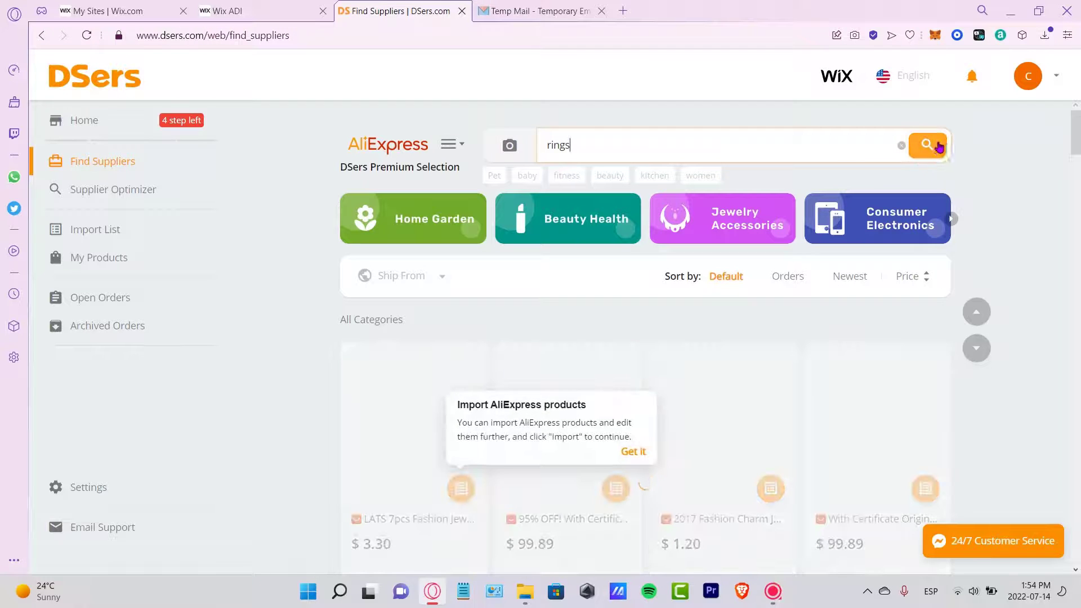
# Step: Import the punk geometric silver ring, turning off the import confirmation
pyautogui.click(633, 452)
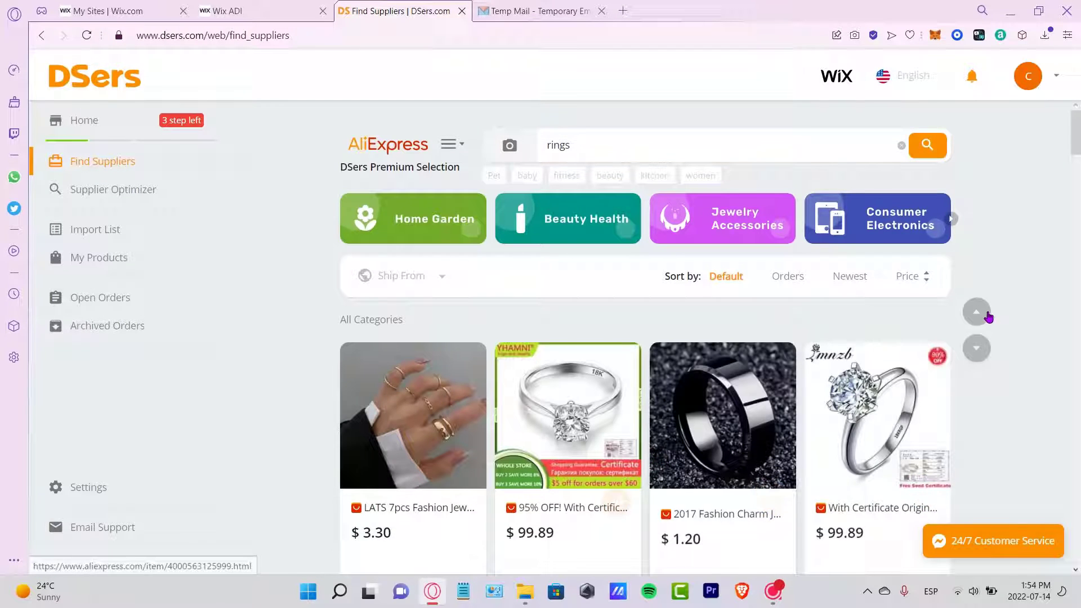
pyautogui.scroll(-3, 1030, 316)
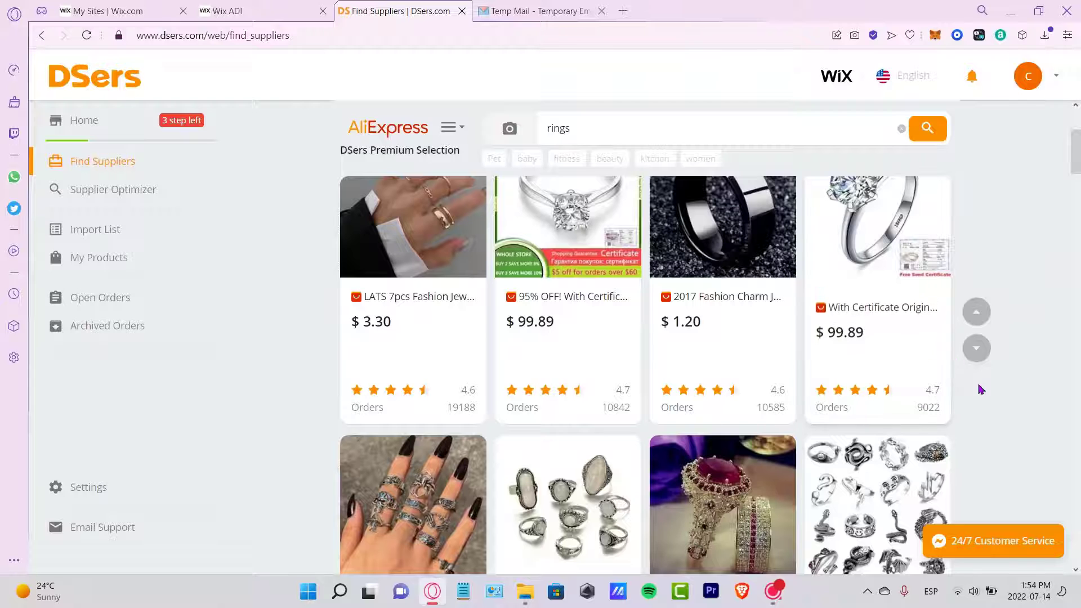
pyautogui.scroll(-3, 1044, 352)
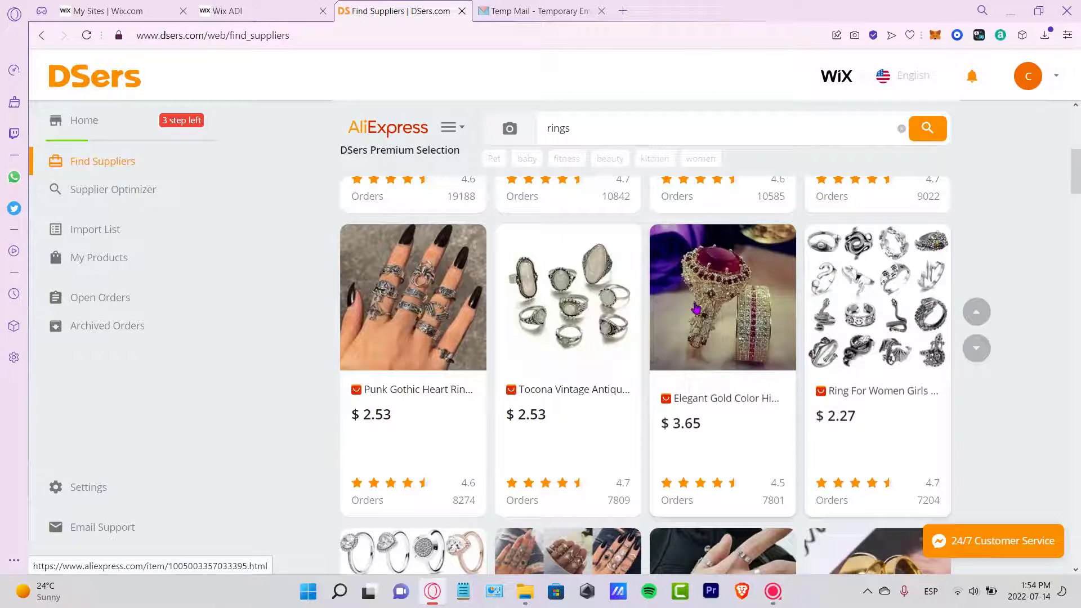
pyautogui.scroll(-3, 1014, 304)
pyautogui.scroll(-3, 1024, 294)
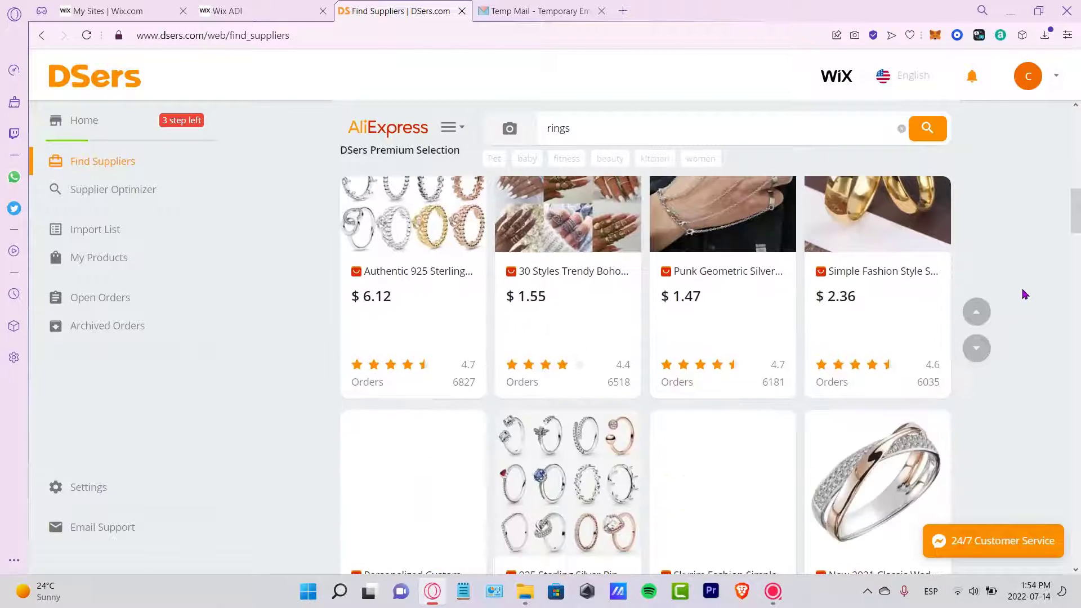
pyautogui.scroll(3, 1047, 270)
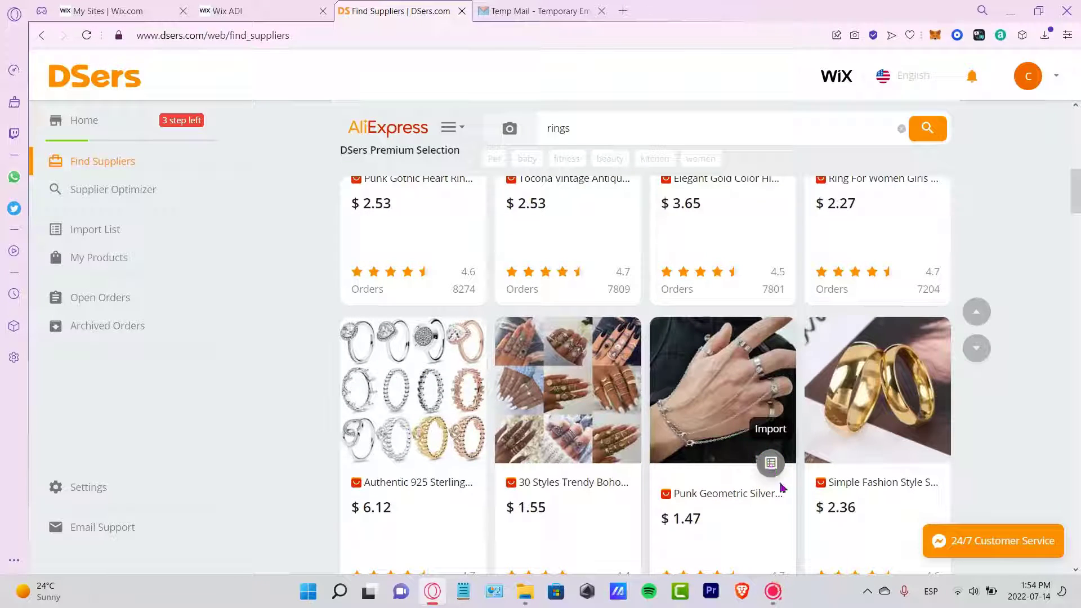
pyautogui.click(770, 463)
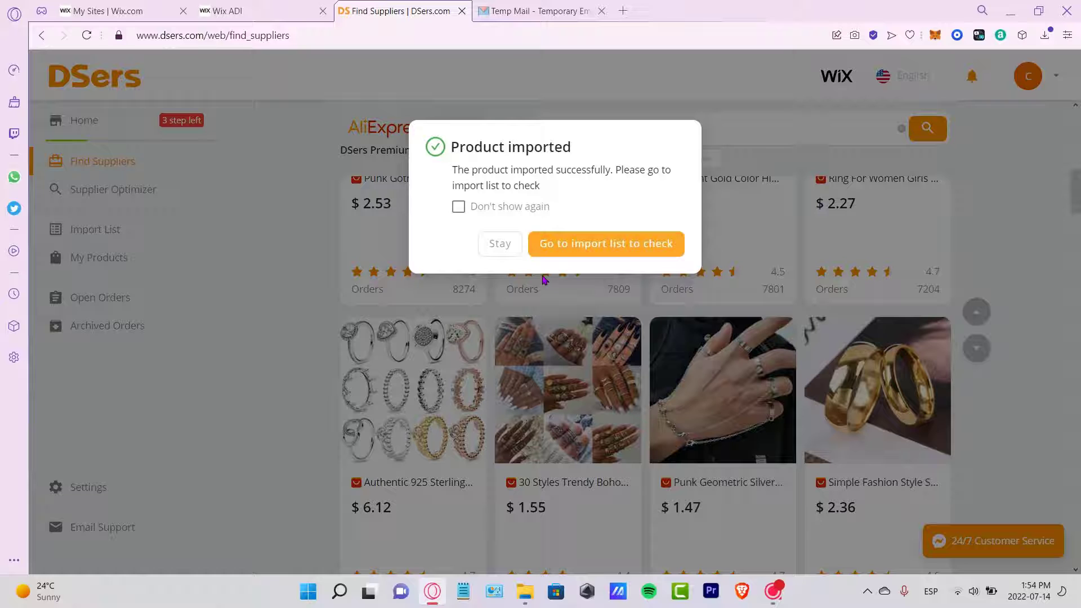
pyautogui.click(507, 209)
pyautogui.click(504, 245)
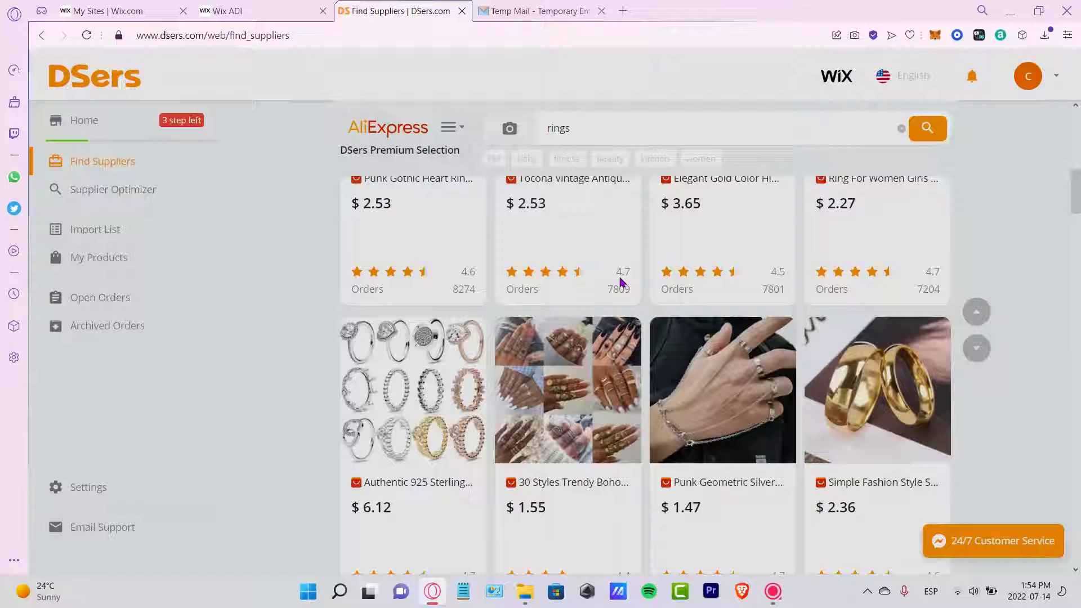
# Step: Import the gold red-stone ring, another ring, and the plain stainless steel band ring
pyautogui.scroll(3, 972, 369)
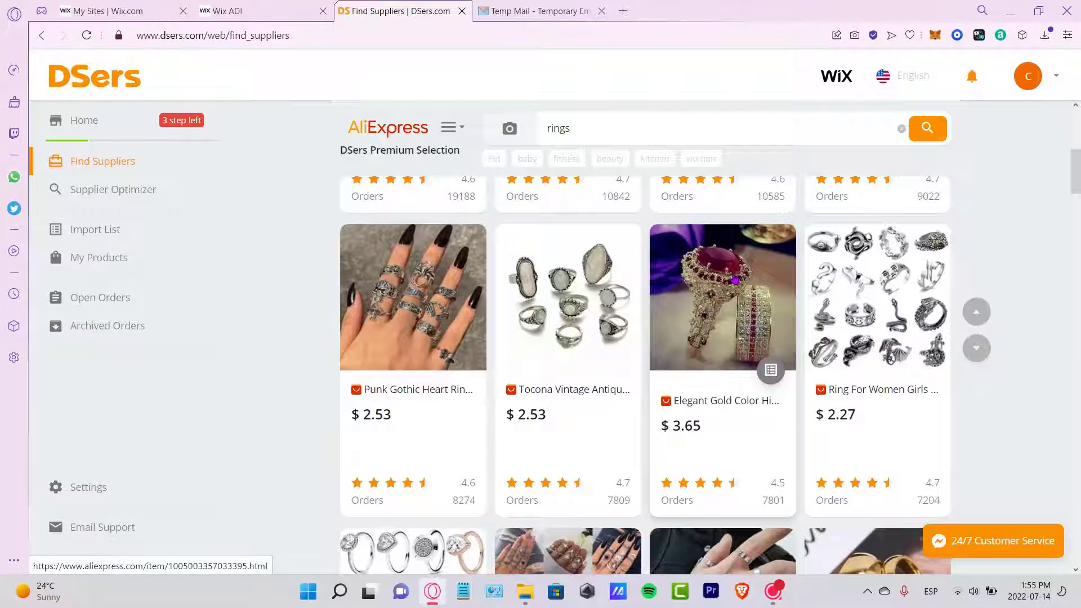
pyautogui.click(771, 370)
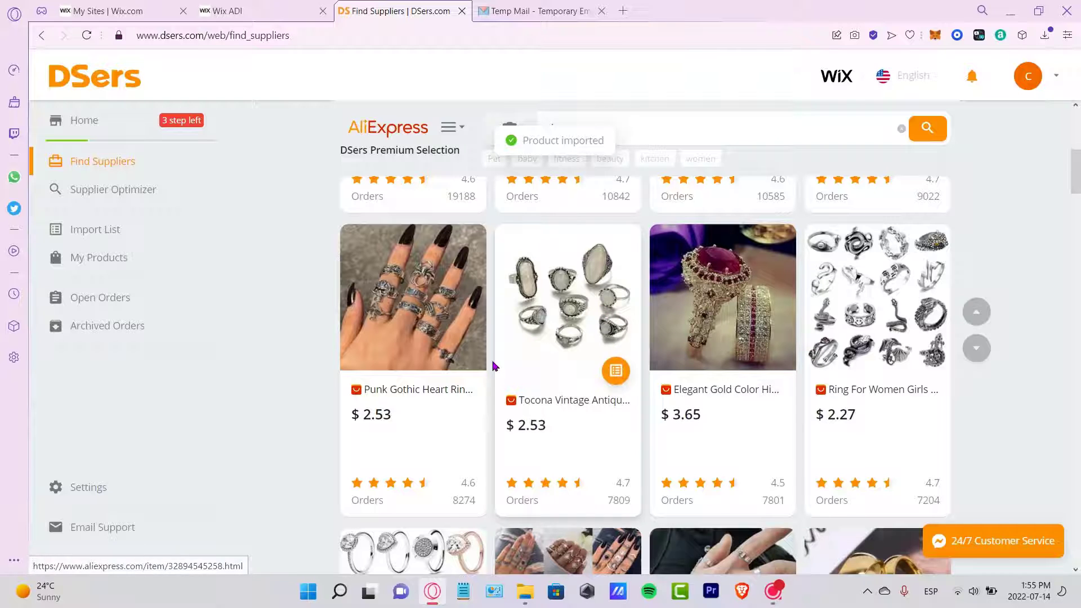
pyautogui.scroll(4, 647, 374)
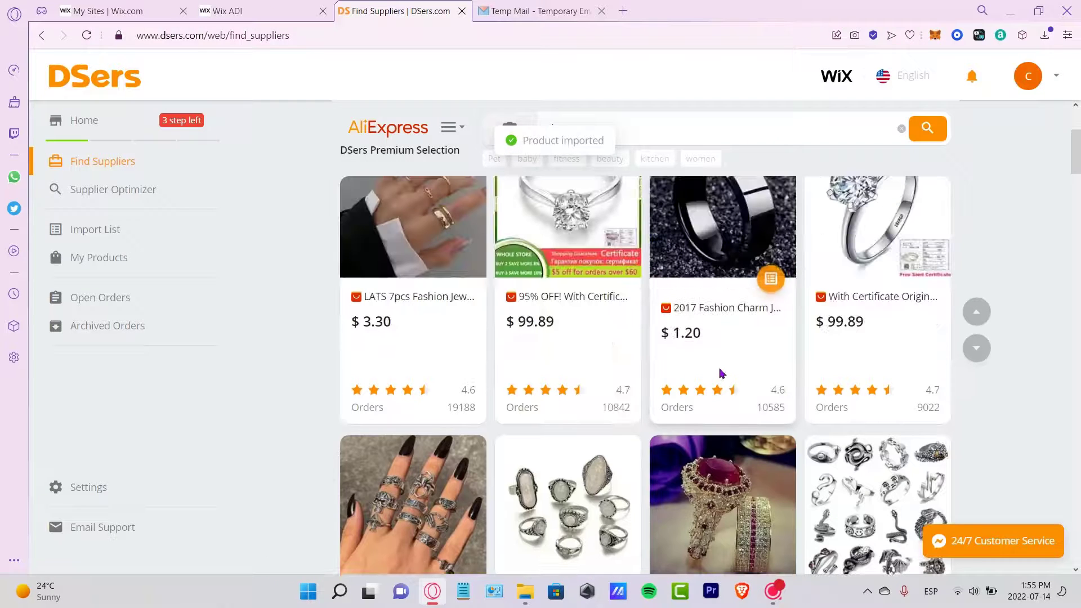
pyautogui.scroll(3, 732, 363)
pyautogui.scroll(-6, 755, 353)
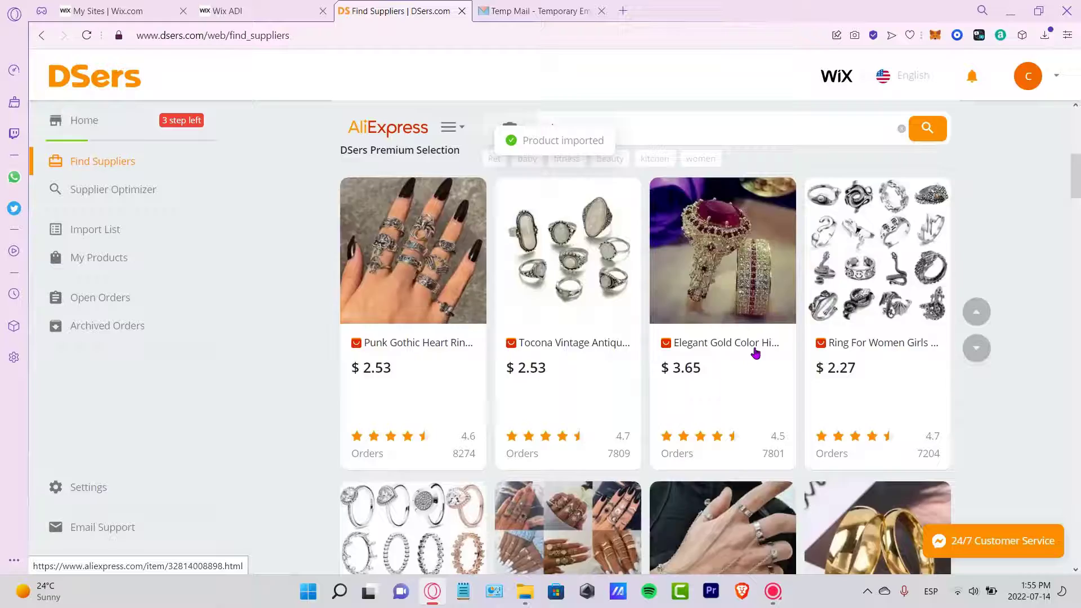
pyautogui.scroll(-5, 755, 353)
pyautogui.click(768, 346)
pyautogui.scroll(-5, 769, 346)
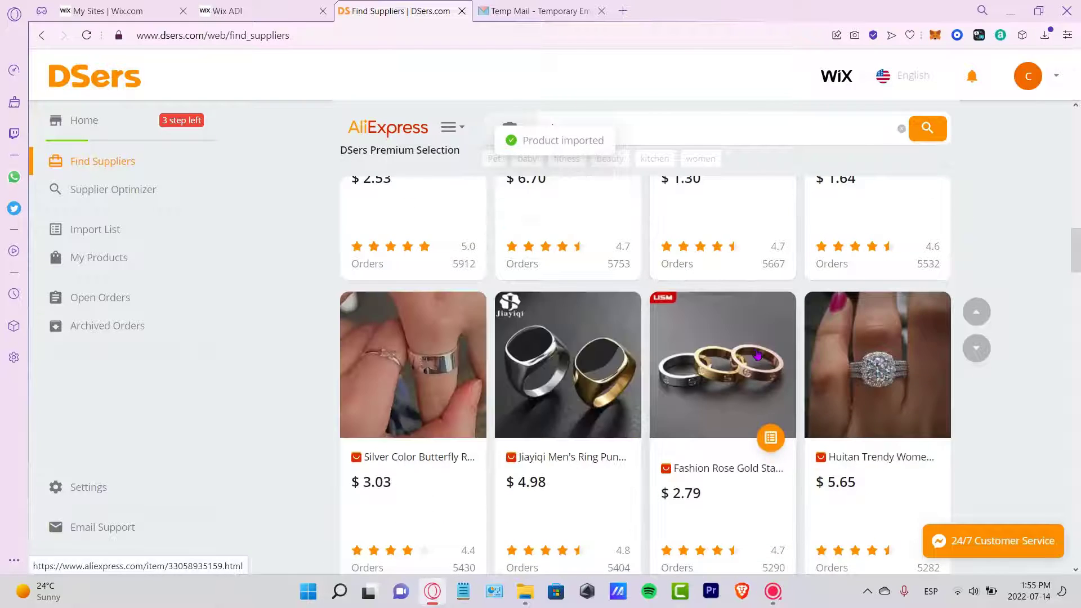
pyautogui.scroll(5, 845, 354)
pyautogui.scroll(-10, 898, 386)
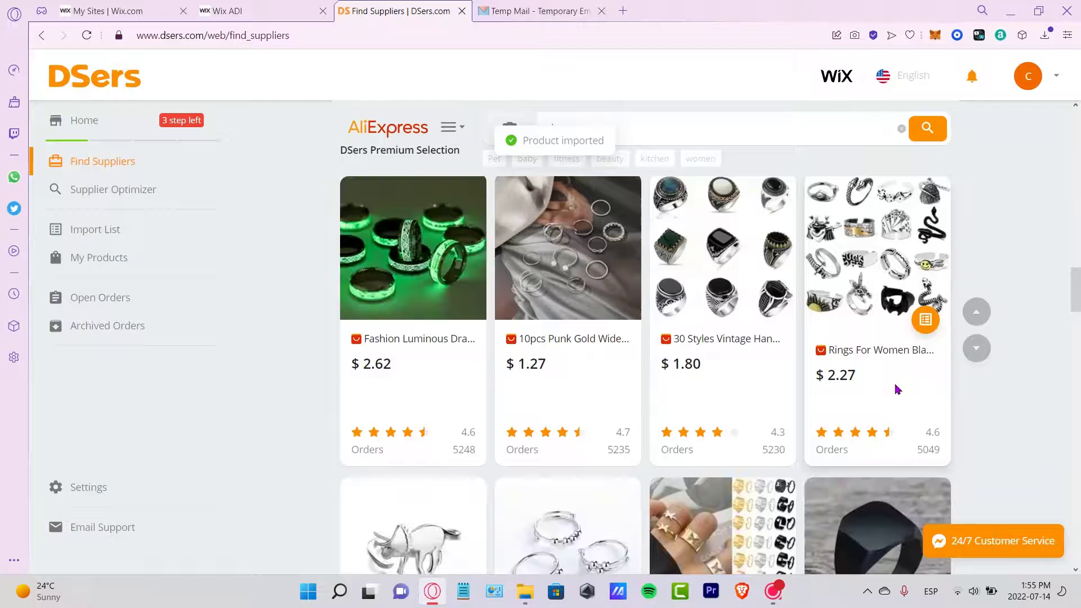
pyautogui.scroll(-4, 897, 388)
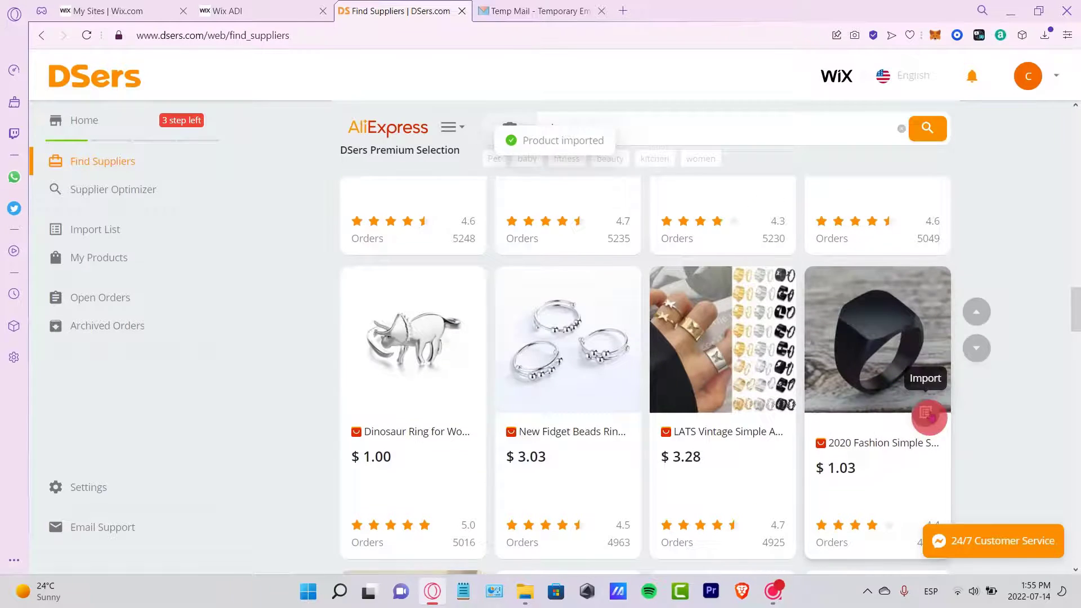
pyautogui.scroll(-10, 823, 404)
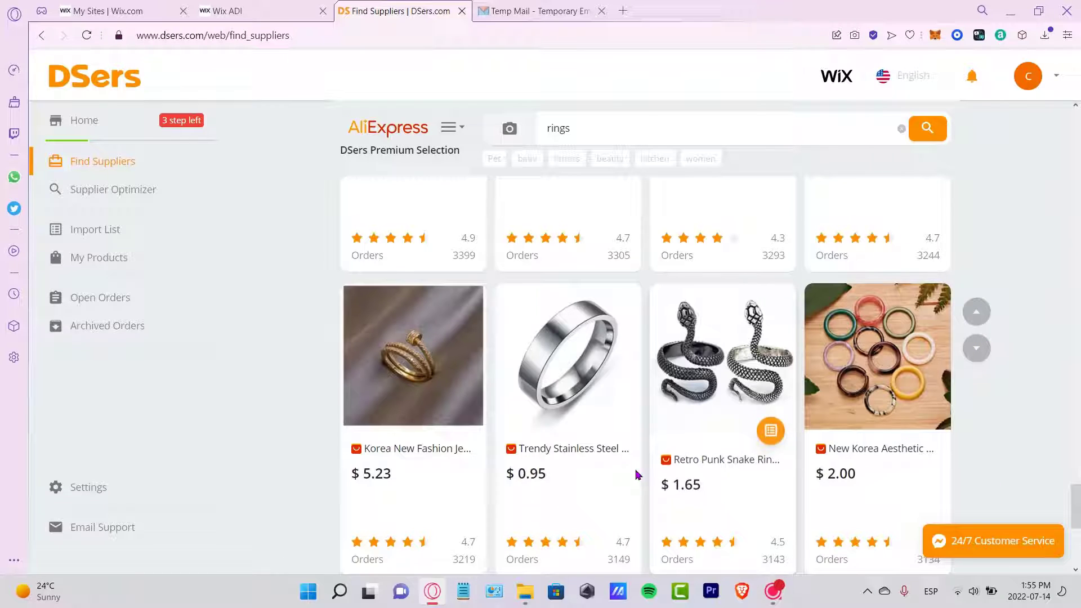
pyautogui.click(598, 452)
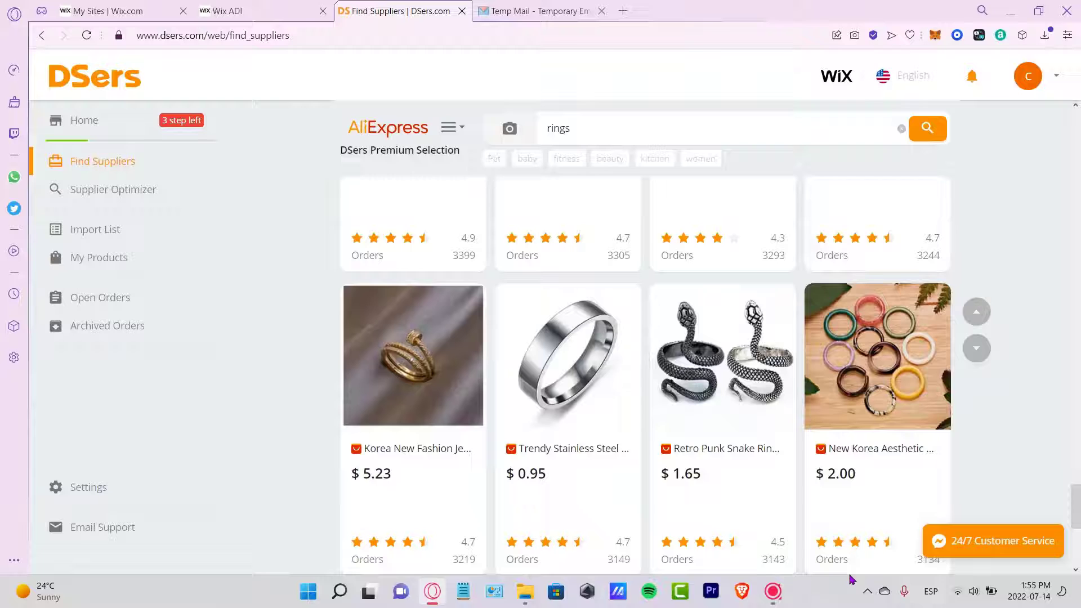
# Step: Open the Import List and select all seven imported rings
pyautogui.click(102, 230)
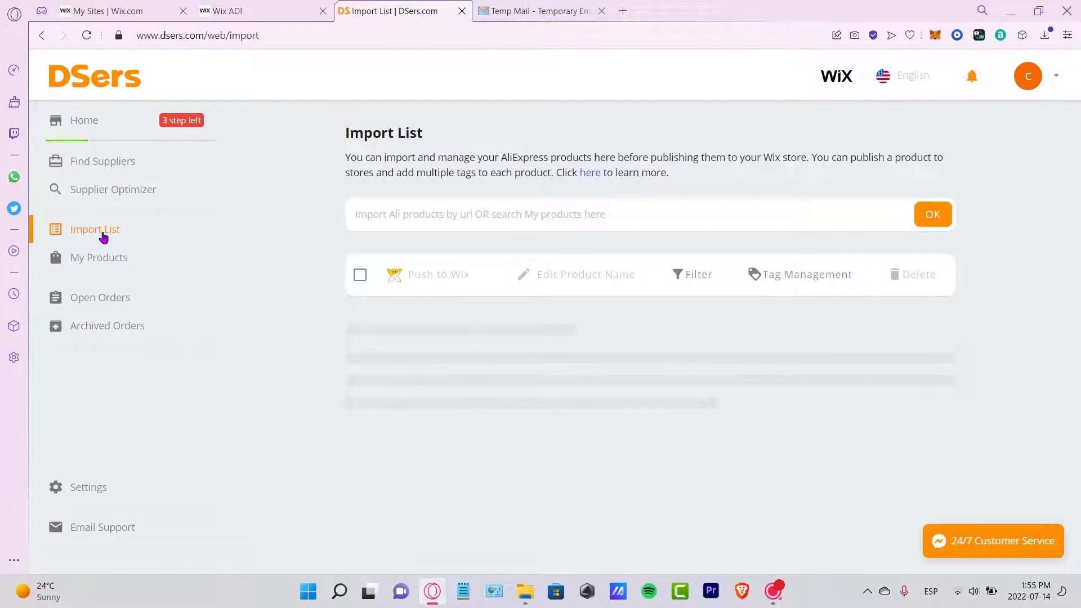
pyautogui.scroll(-3, 719, 386)
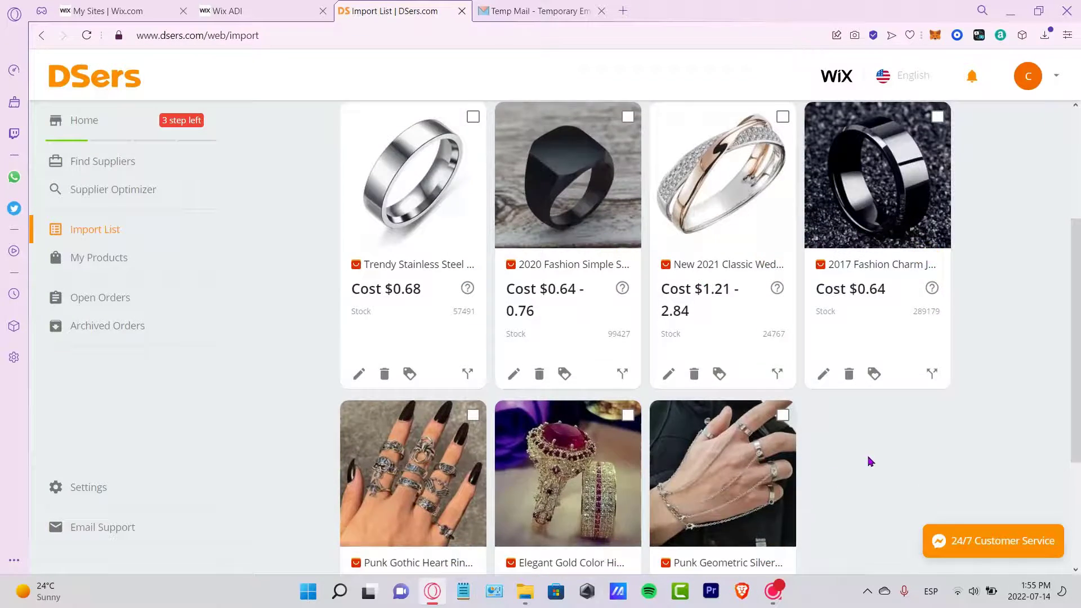
pyautogui.scroll(3, 869, 458)
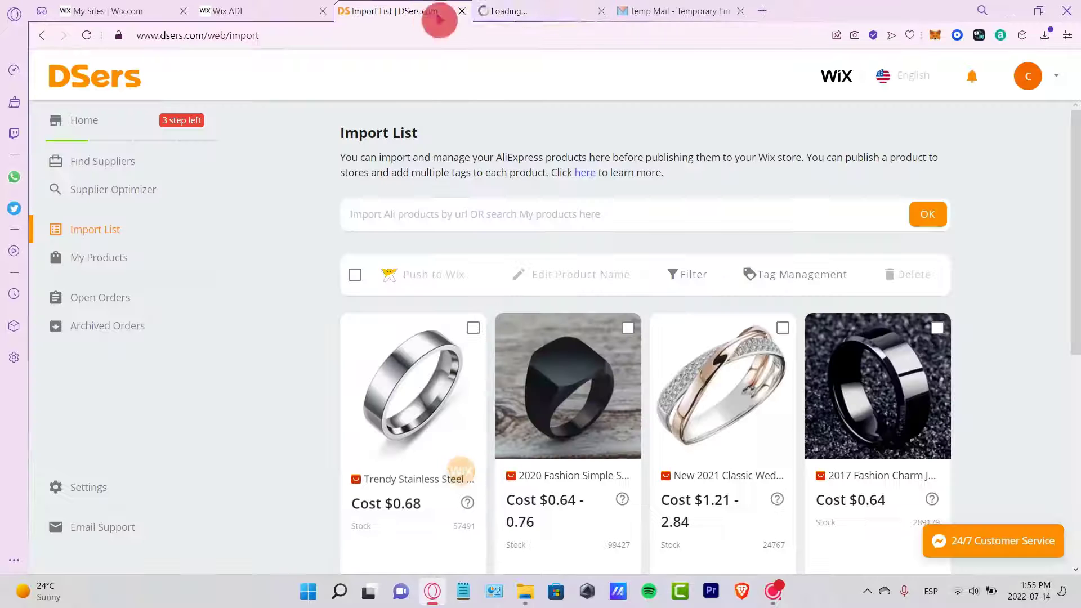
pyautogui.click(602, 11)
pyautogui.click(356, 275)
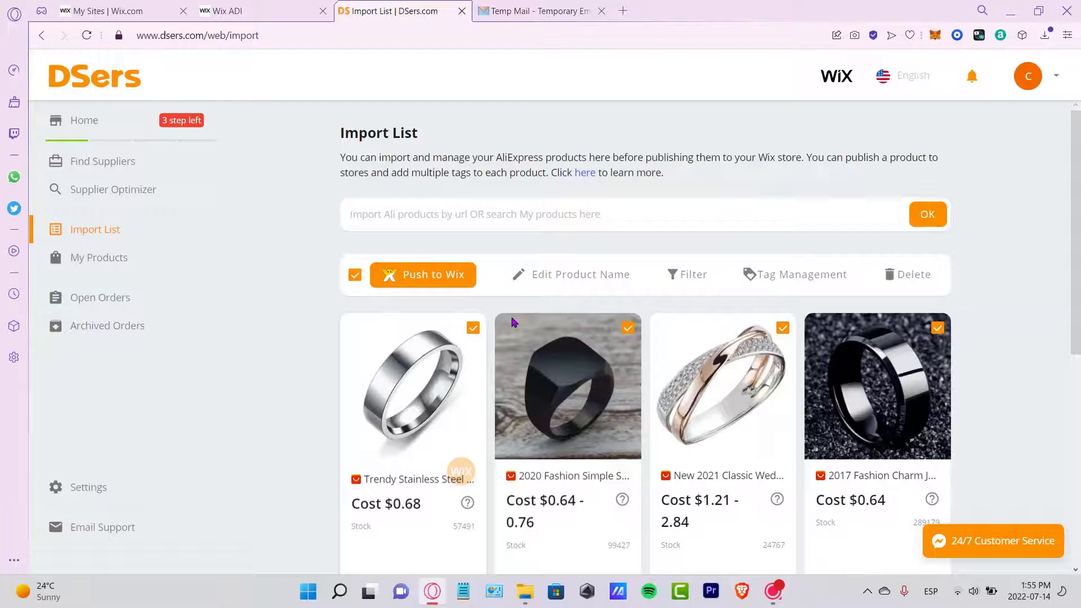
pyautogui.scroll(-5, 507, 354)
pyautogui.scroll(6, 498, 304)
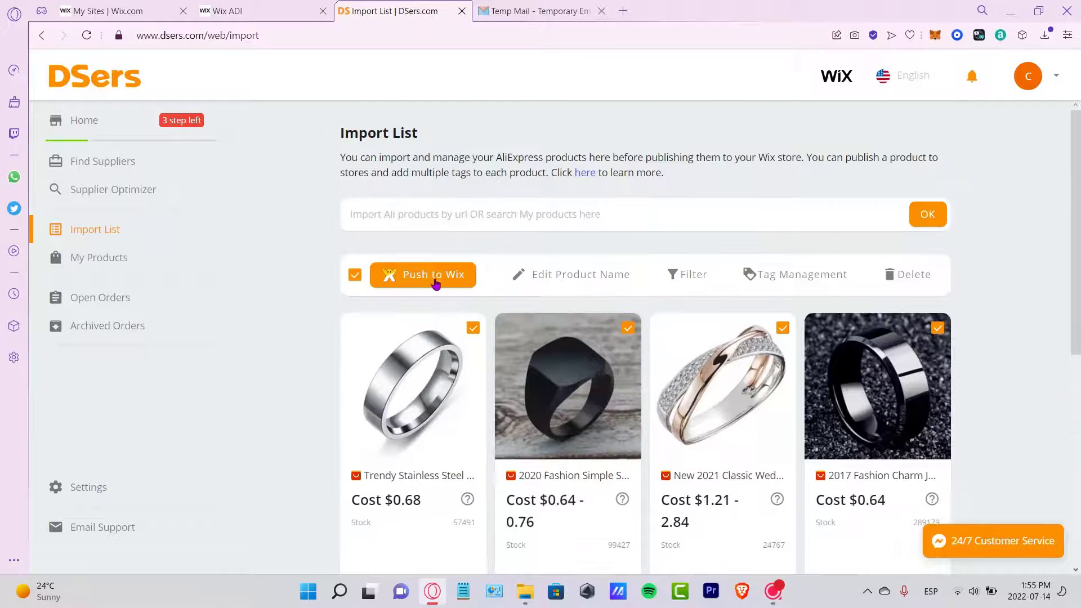
# Step: Push the selected rings to the RingToU Wix store with Use the Pricing Rule unchecked
pyautogui.click(432, 276)
pyautogui.scroll(-5, 577, 338)
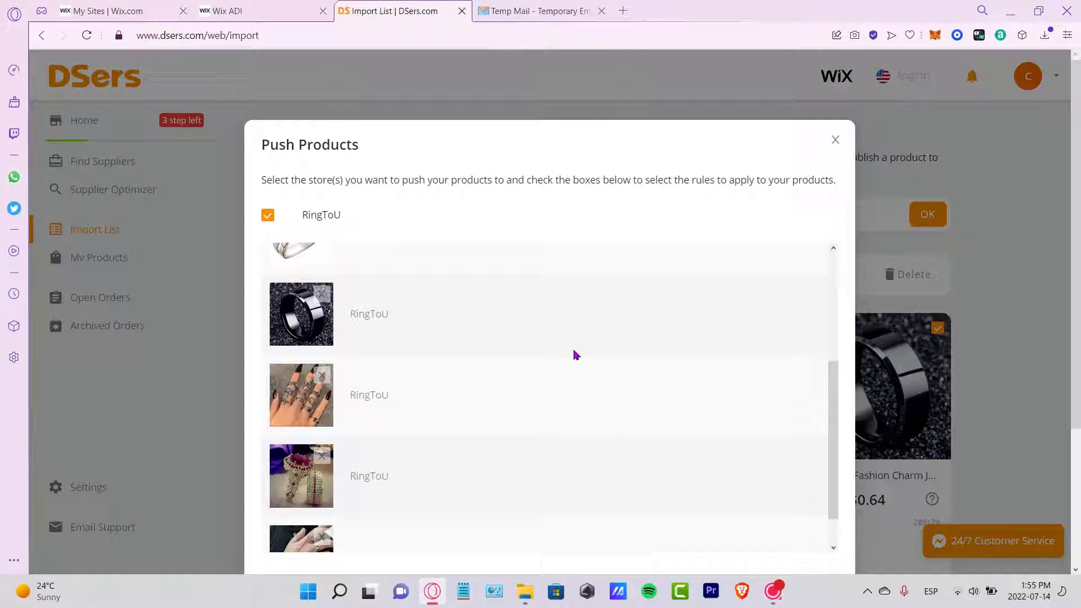
pyautogui.scroll(5, 580, 358)
pyautogui.scroll(-5, 958, 338)
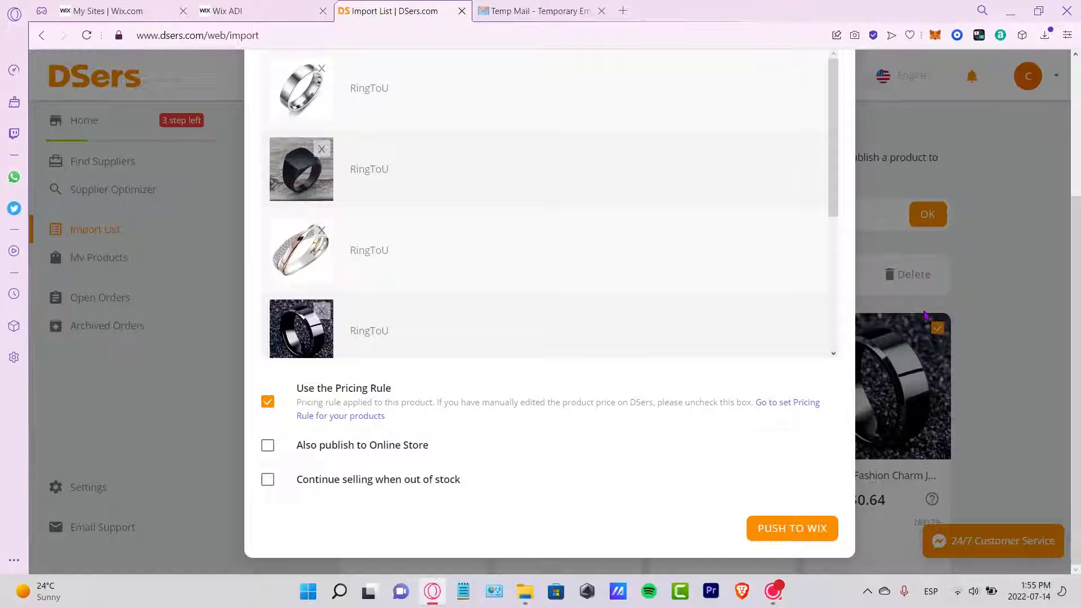
pyautogui.moveTo(393, 392); pyautogui.dragTo(337, 392)
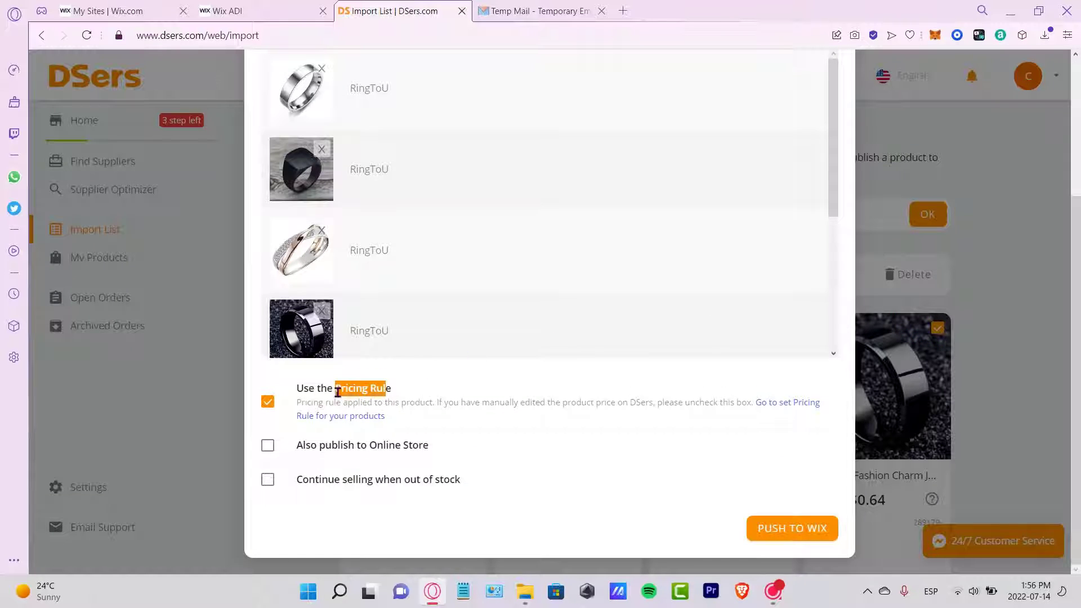
pyautogui.click(284, 407)
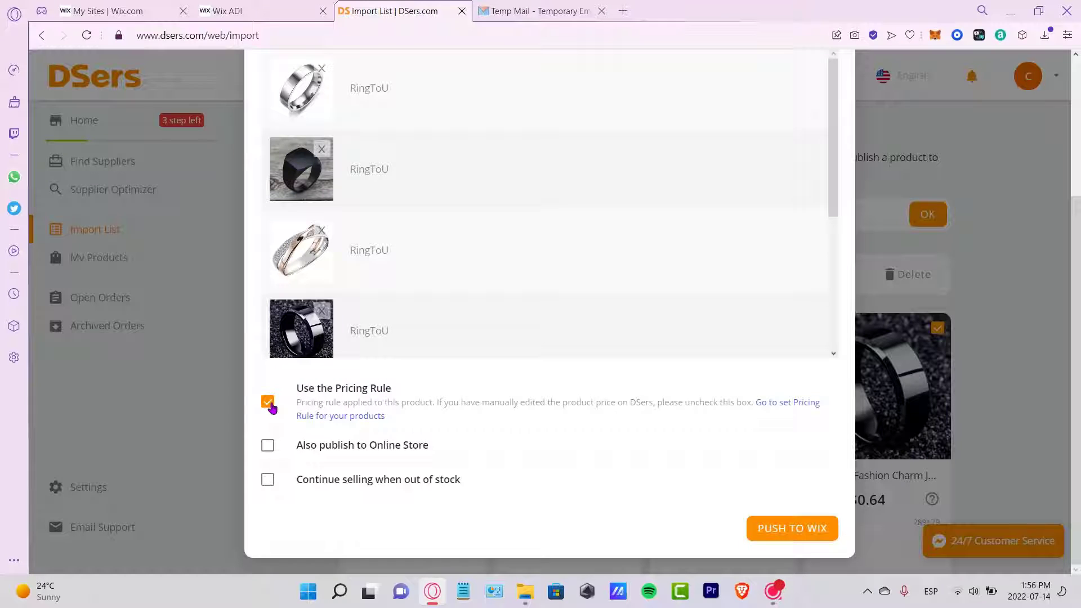
pyautogui.moveTo(475, 403); pyautogui.dragTo(658, 405)
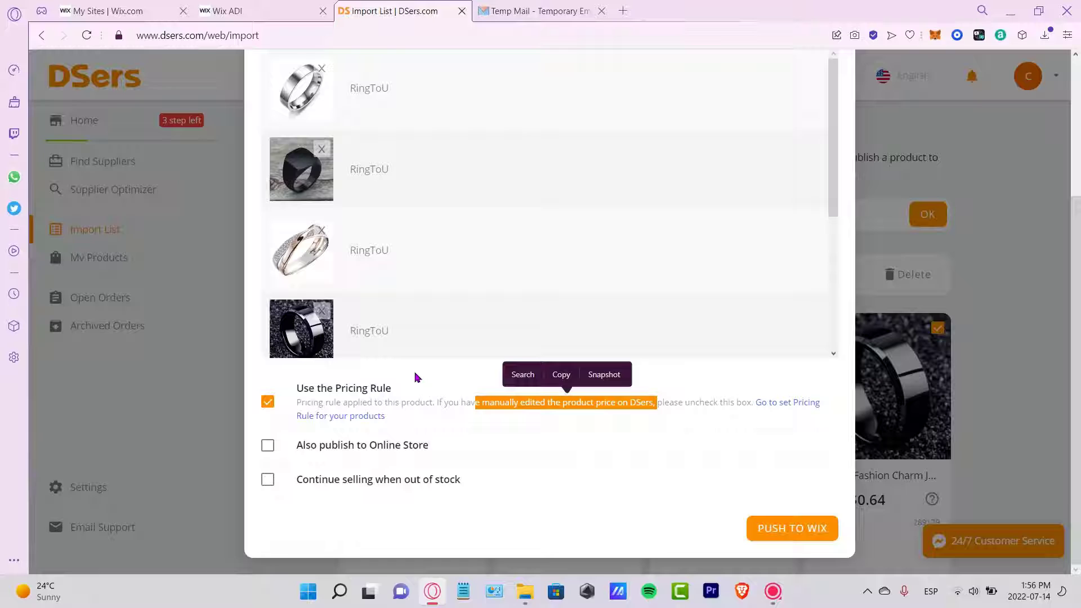
pyautogui.click(267, 404)
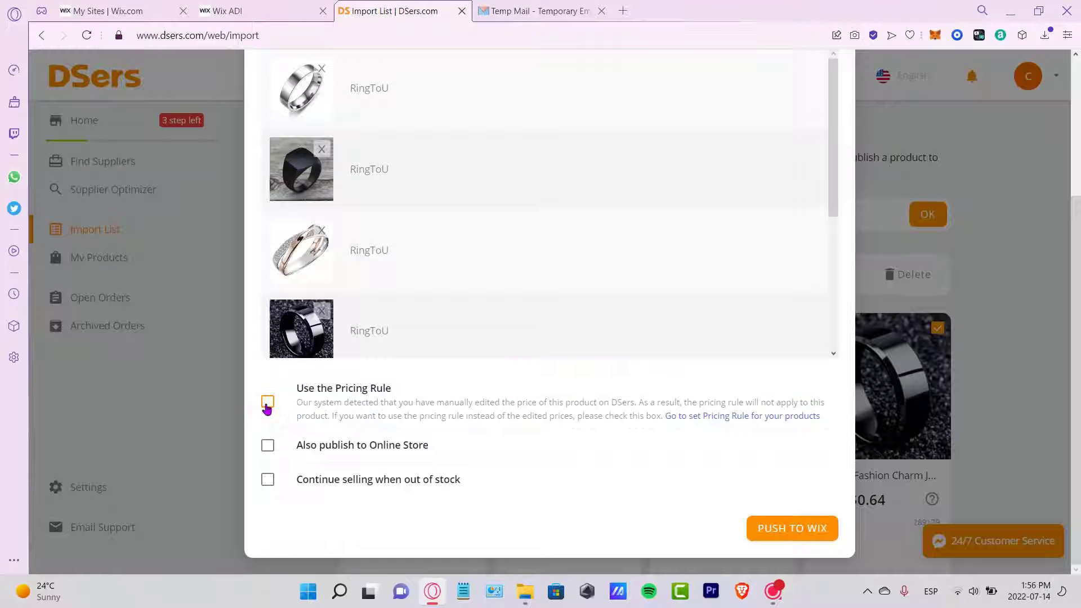
pyautogui.click(814, 530)
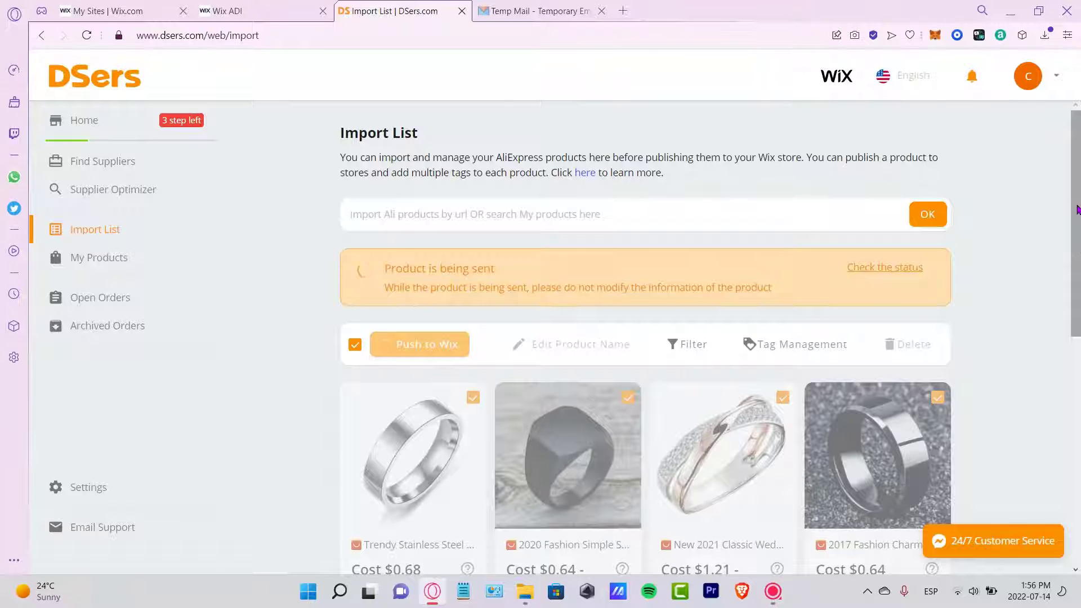
# Step: Review the push result (2 sent, 5 failed) and deselect all products
pyautogui.scroll(-2, 767, 284)
pyautogui.scroll(-2, 710, 338)
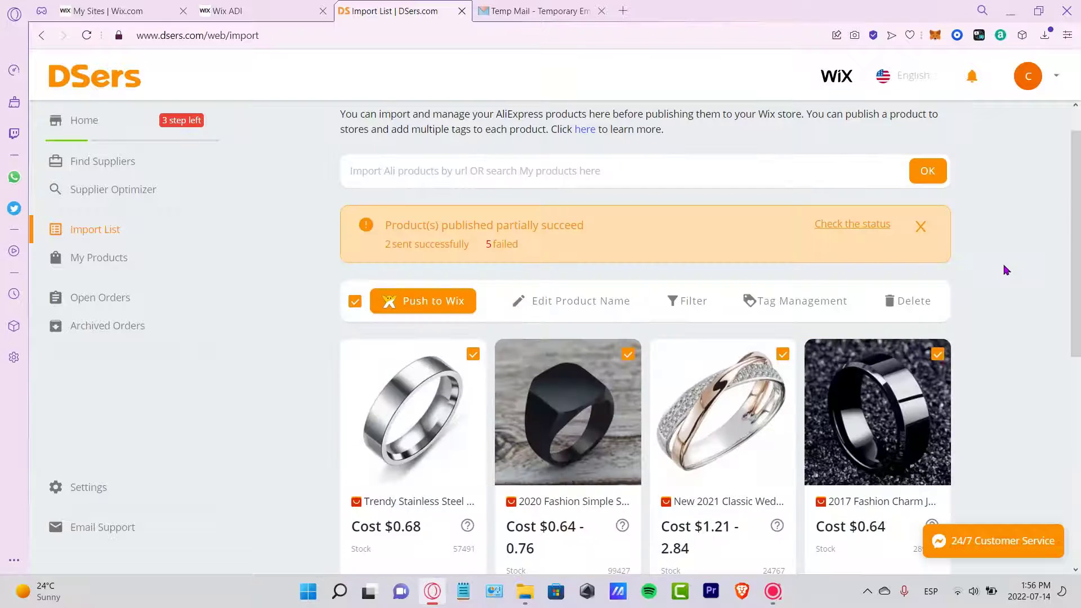
pyautogui.moveTo(566, 243); pyautogui.dragTo(422, 225)
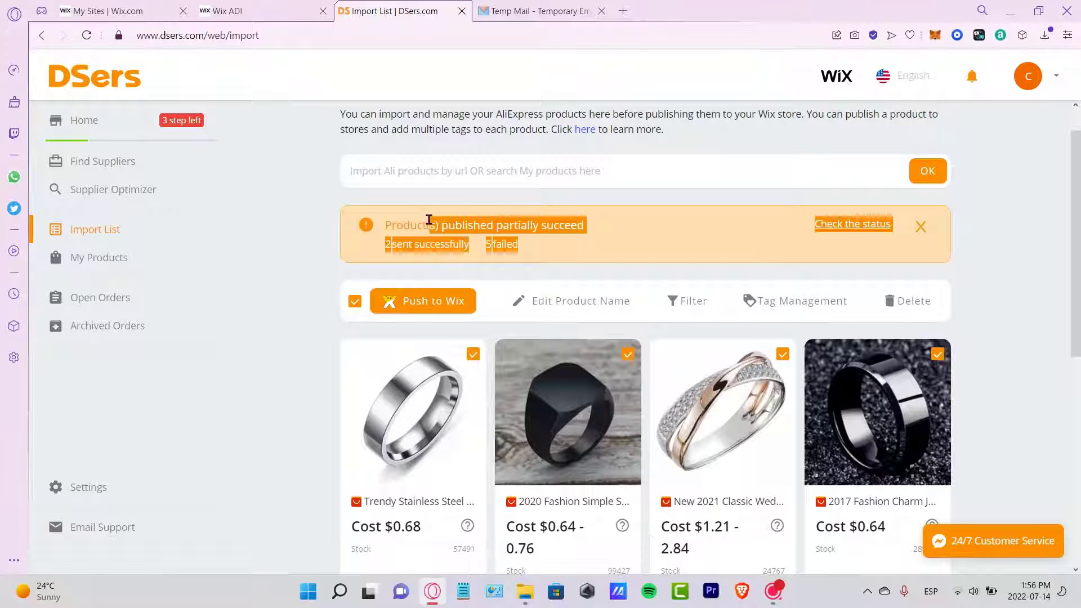
pyautogui.click(579, 265)
pyautogui.click(355, 301)
pyautogui.scroll(-4, 583, 260)
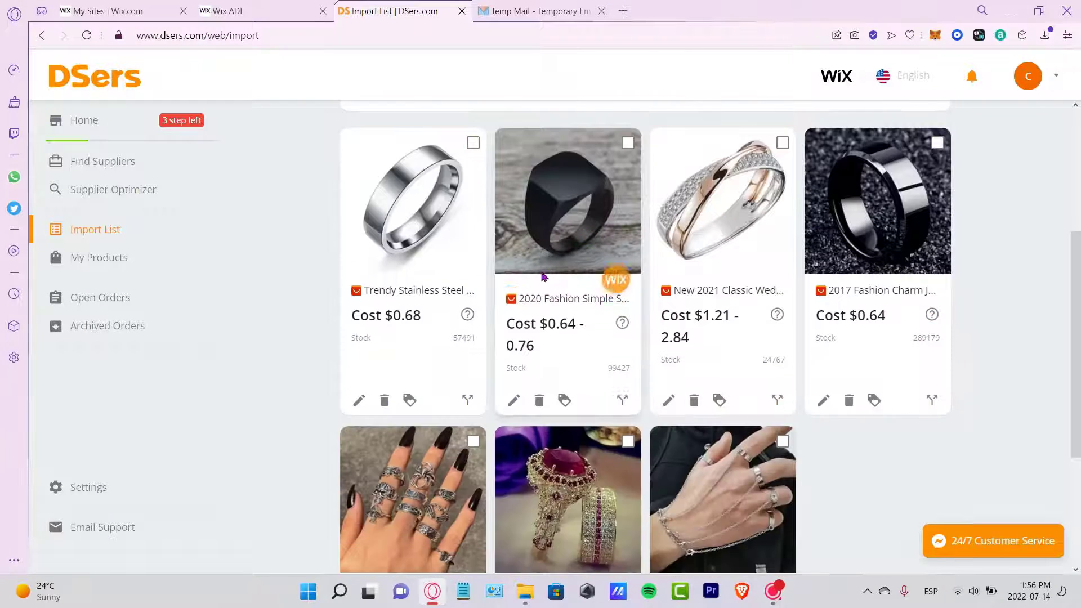
# Step: Remove 'Trendy', 'Black' and the title's ending, add 'Trending', and save the first ring's title
pyautogui.click(358, 400)
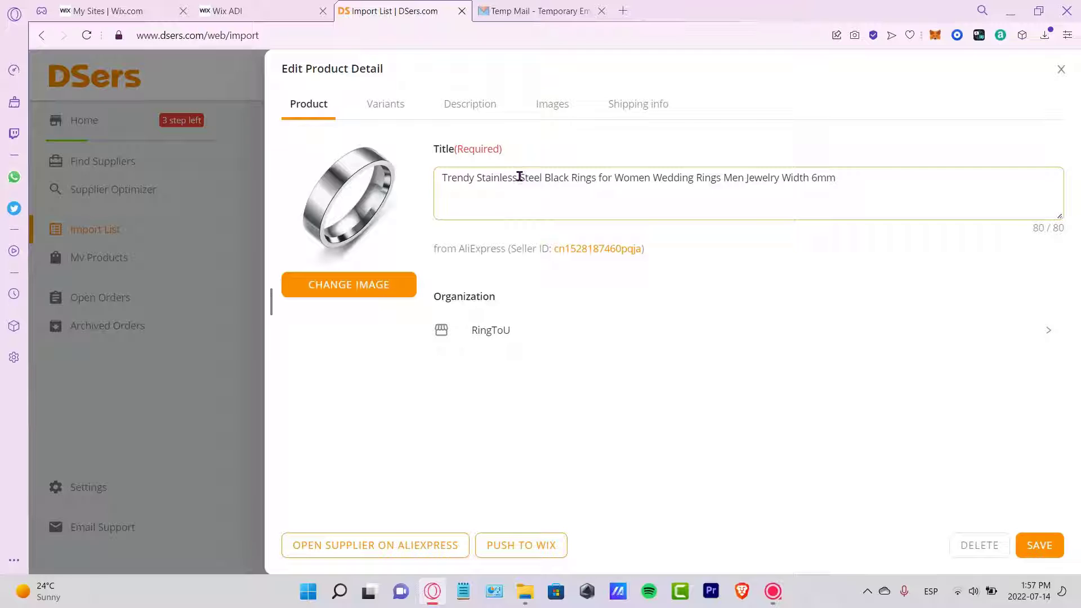
pyautogui.moveTo(480, 180); pyautogui.dragTo(454, 179)
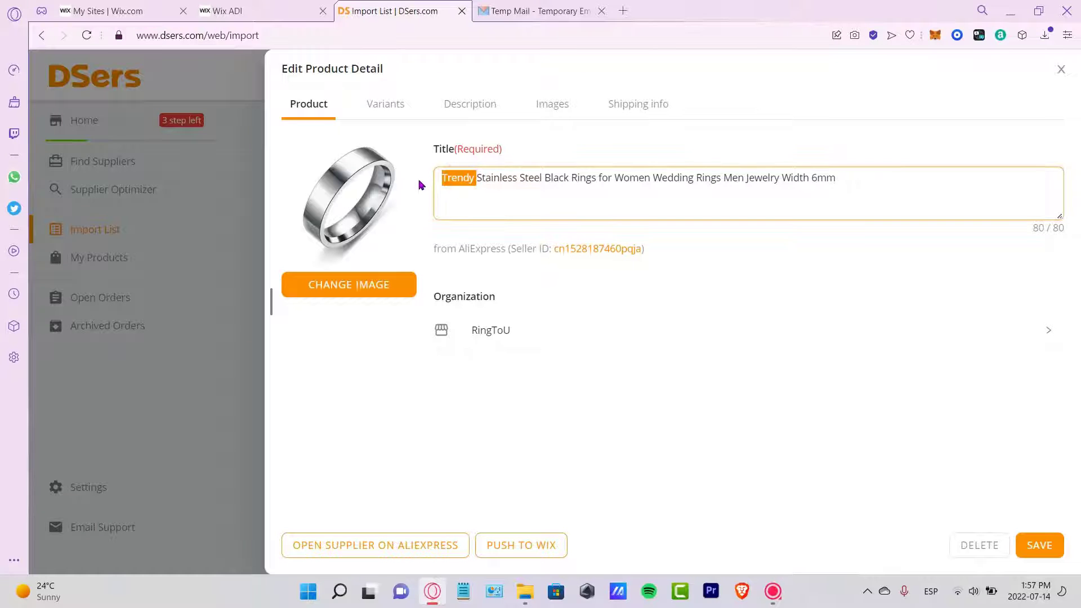
pyautogui.press('BackSpace')
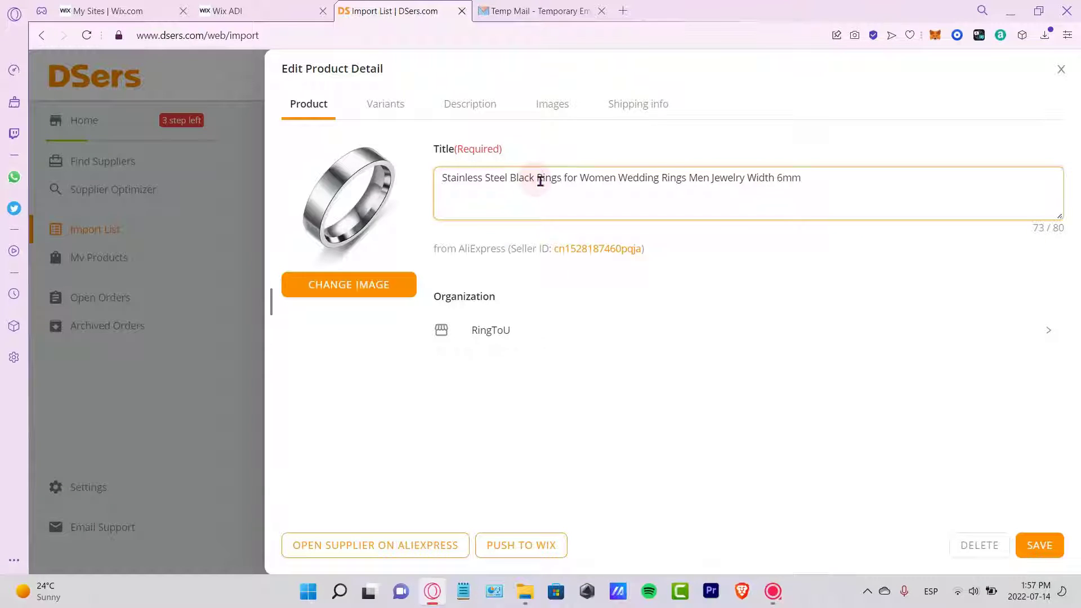
pyautogui.moveTo(540, 180); pyautogui.dragTo(508, 180)
pyautogui.press('BackSpace')
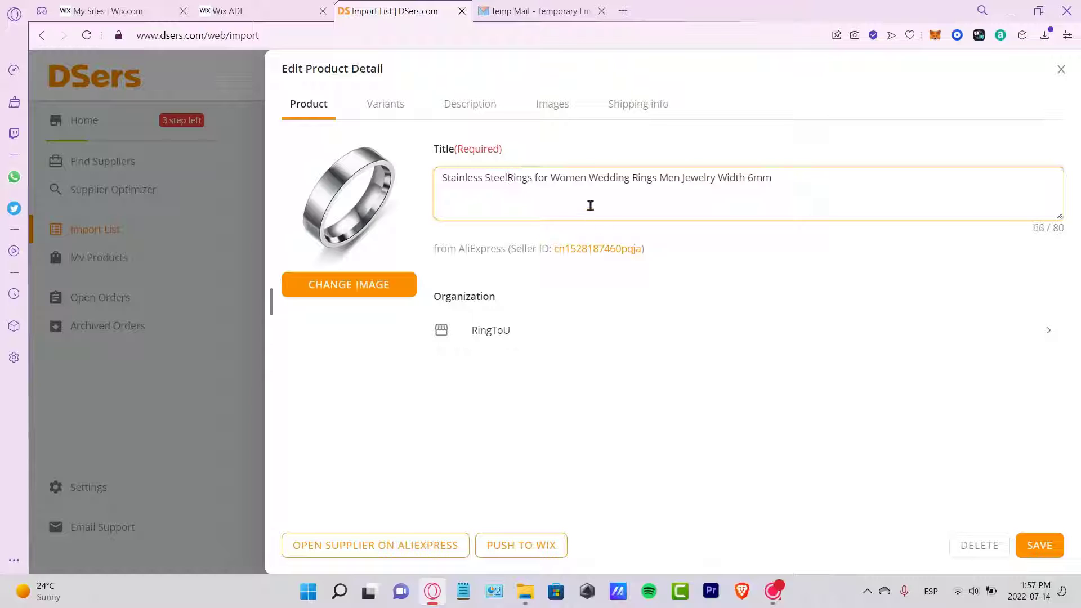
pyautogui.moveTo(772, 178); pyautogui.dragTo(592, 179)
pyautogui.write('Tr')
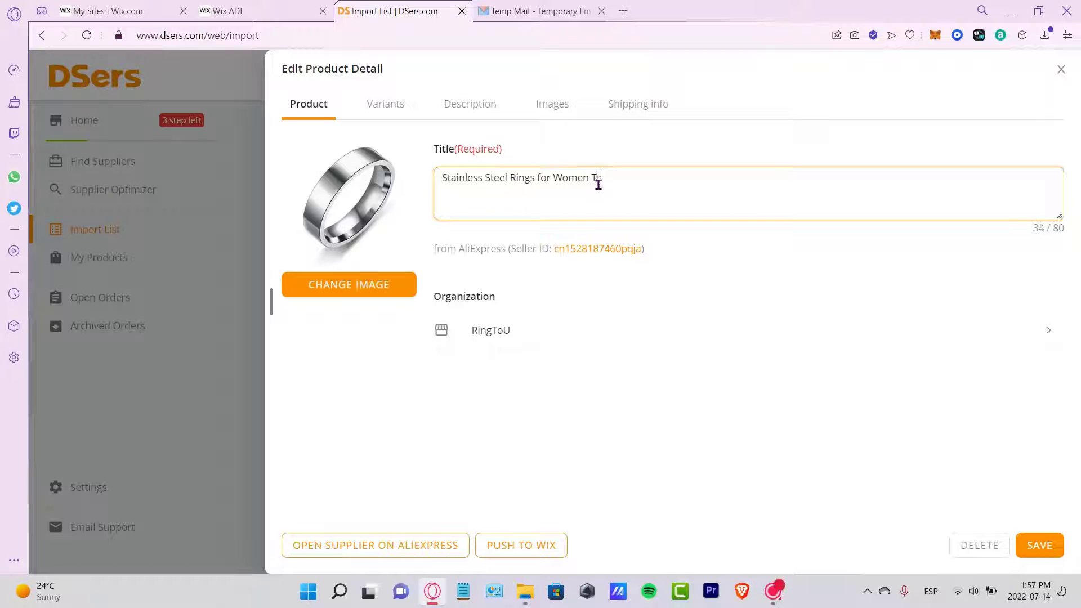
pyautogui.write('ending')
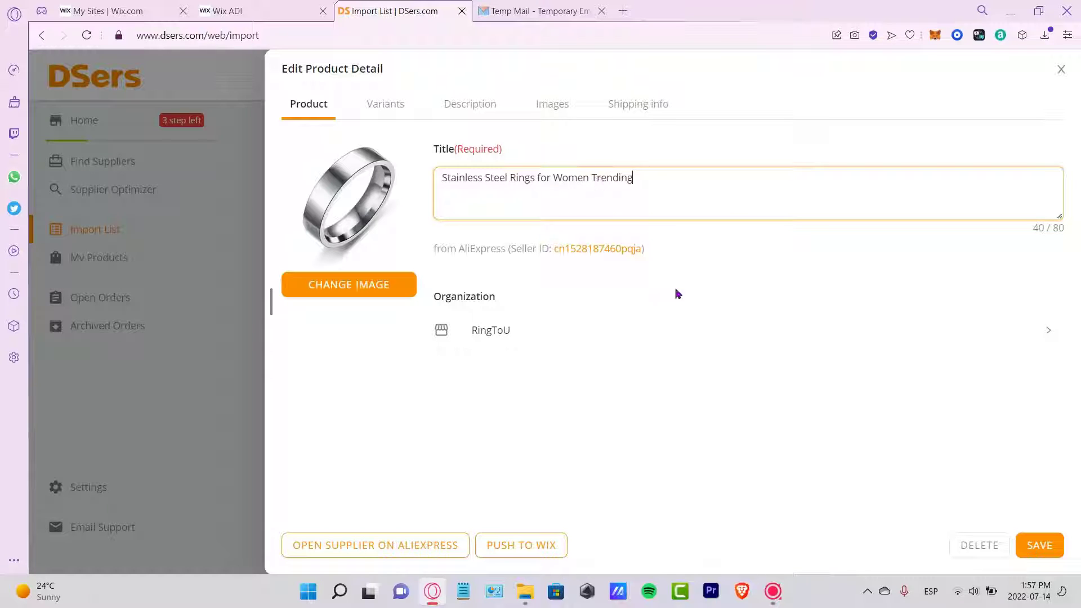
pyautogui.click(1025, 546)
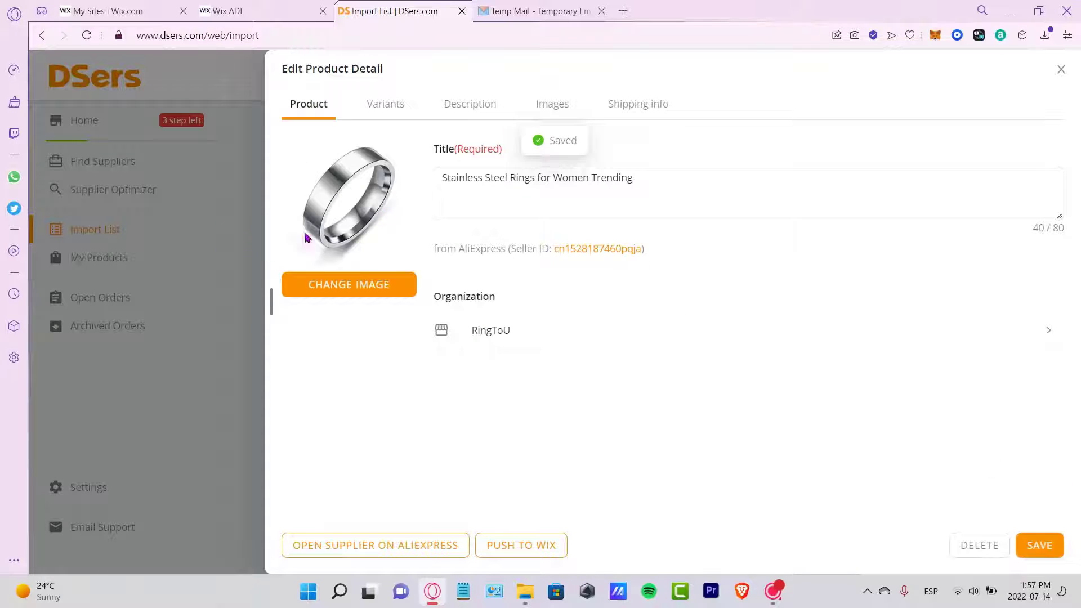
# Step: Close the details panel, then reopen the first ring's product details and scroll down
pyautogui.click(1061, 69)
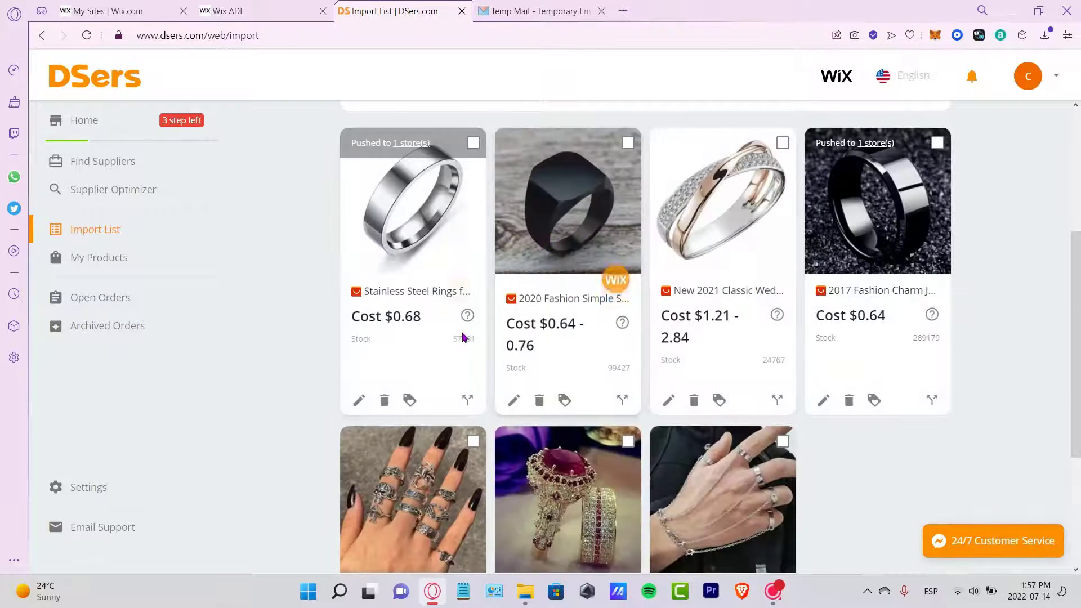
pyautogui.click(359, 401)
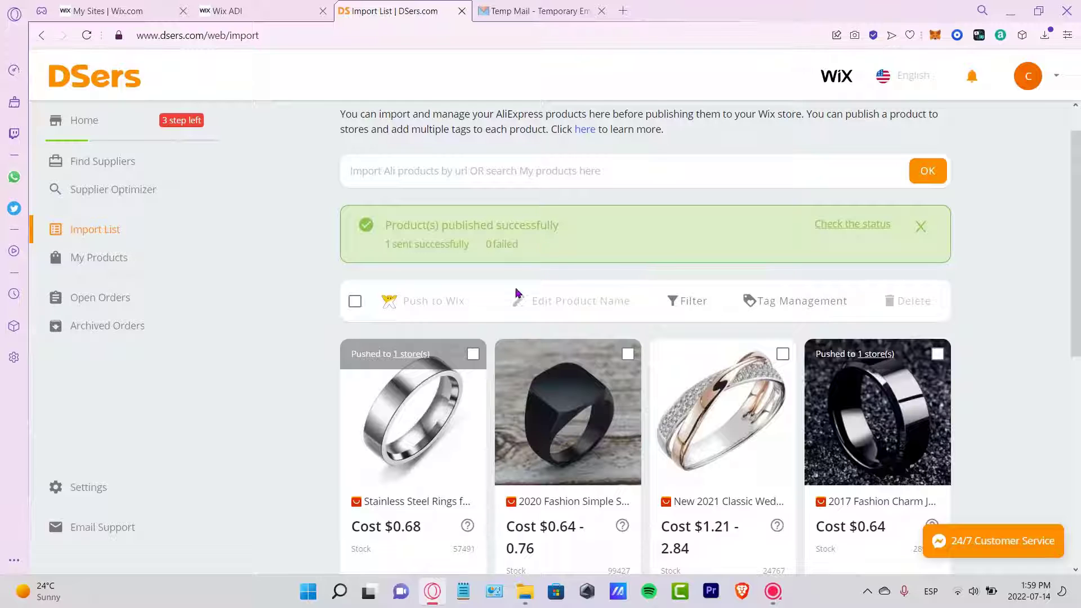
pyautogui.moveTo(414, 482)
pyautogui.scroll(-1, 754, 281)
pyautogui.scroll(-3, 754, 281)
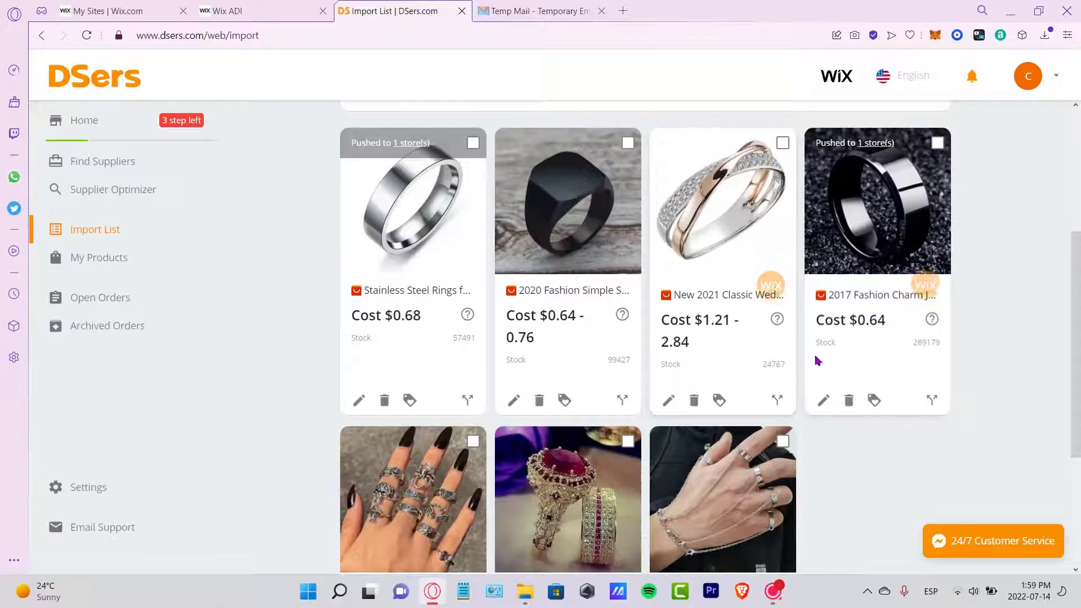
# Step: Shorten the cross ring's title by deleting 'New 2021' and the Two Tone through Female phrase, then save
pyautogui.click(669, 401)
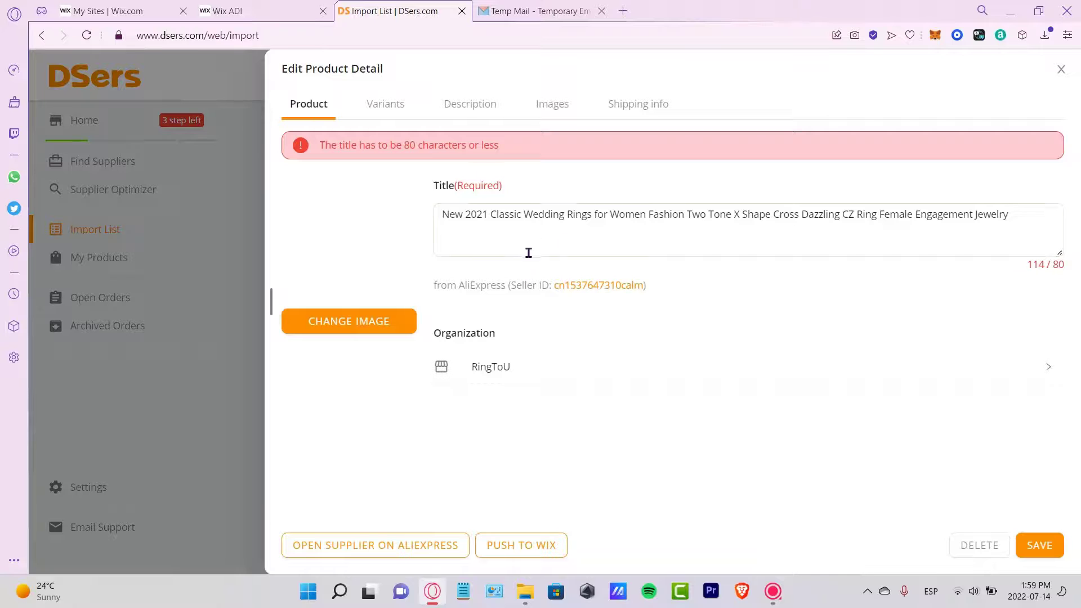
pyautogui.moveTo(352, 145); pyautogui.dragTo(505, 148)
pyautogui.click(536, 217)
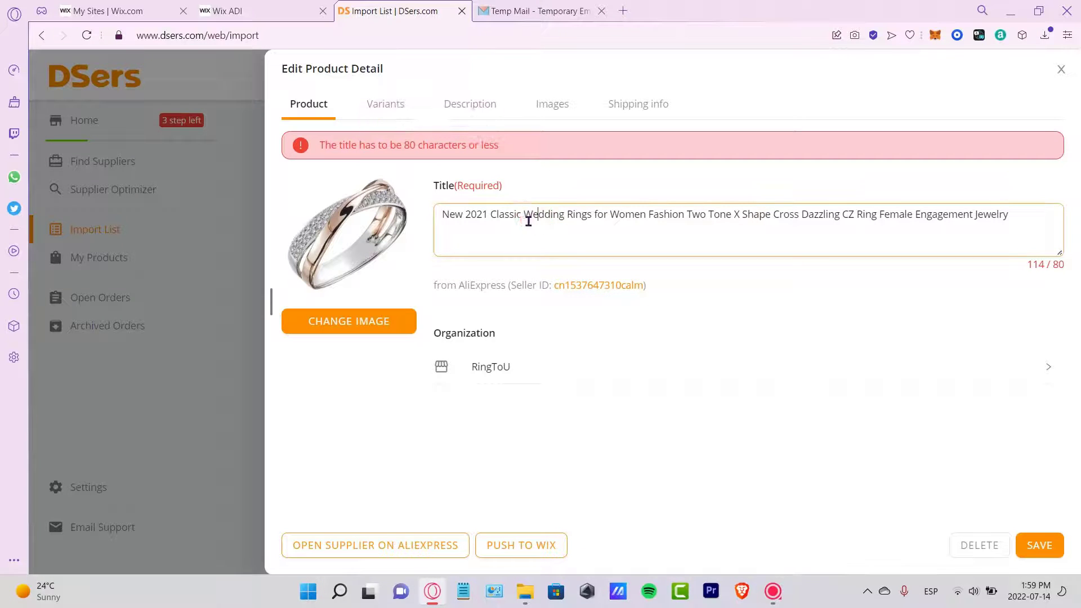
pyautogui.moveTo(491, 213); pyautogui.dragTo(432, 220)
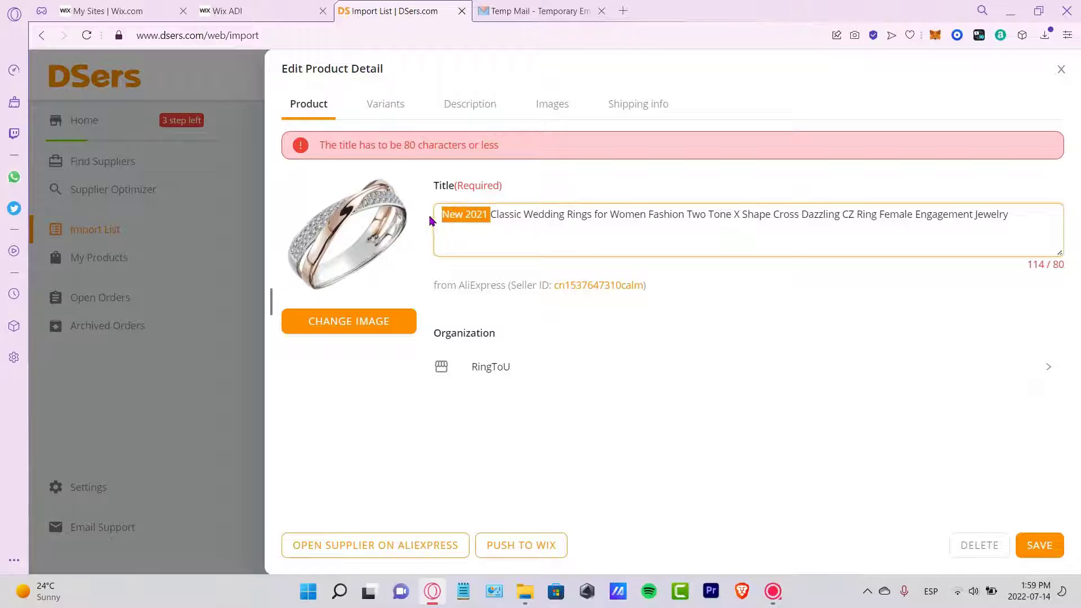
pyautogui.press('BackSpace')
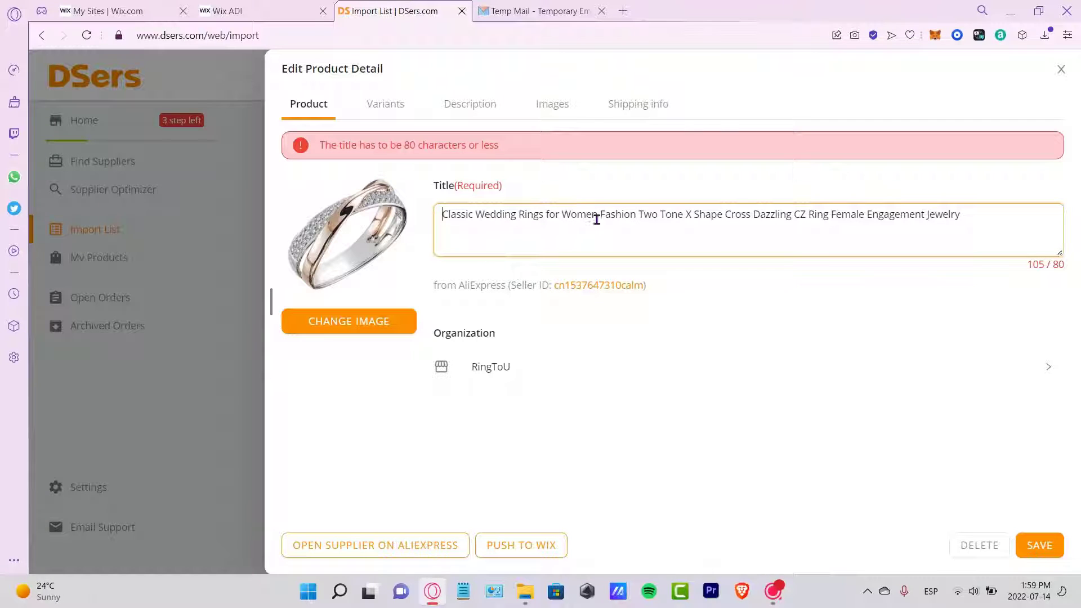
pyautogui.moveTo(638, 215); pyautogui.dragTo(888, 217)
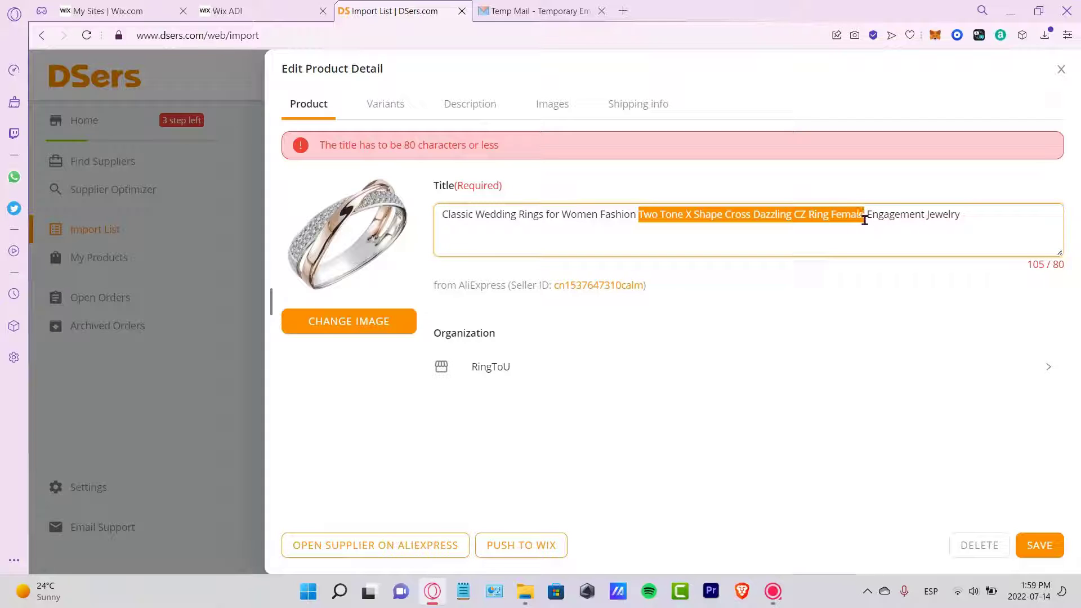
pyautogui.press('BackSpace')
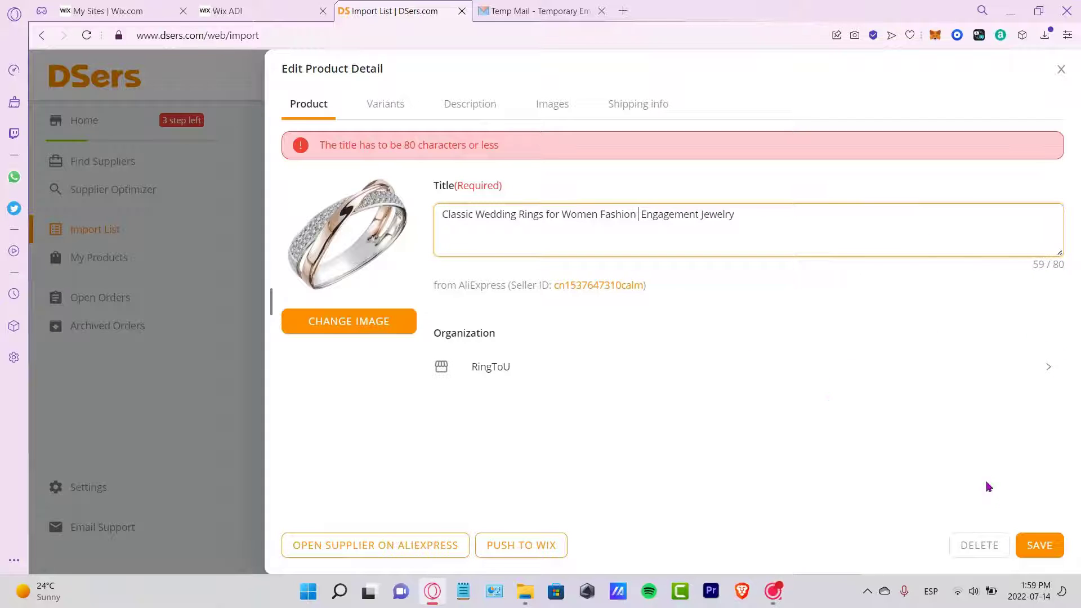
pyautogui.click(1043, 541)
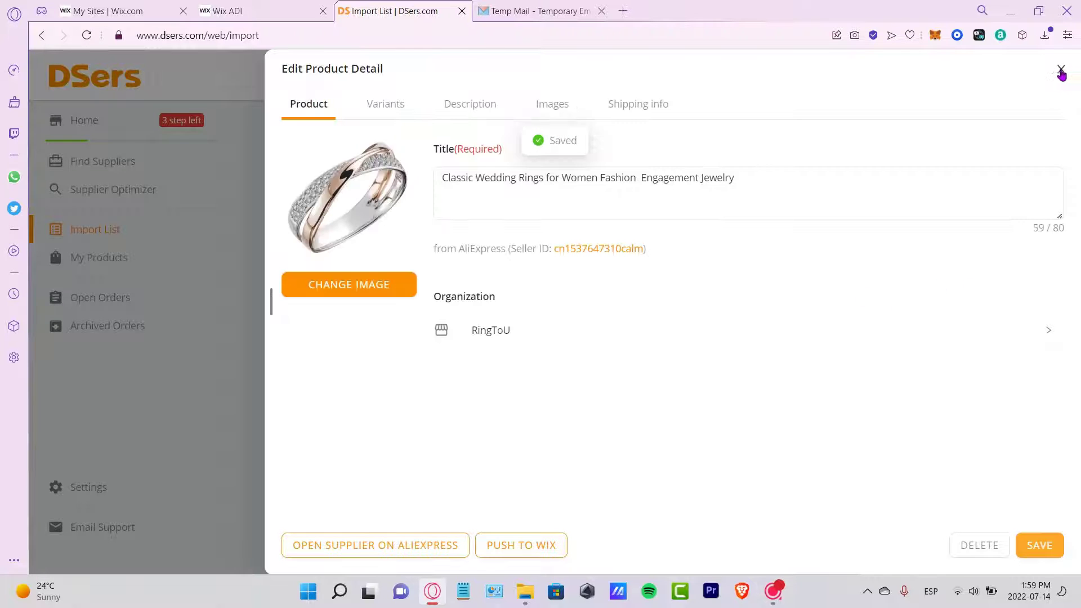
# Step: Push the selected rings to the RingToU Wix store, then switch to the Wix dashboard
pyautogui.click(539, 544)
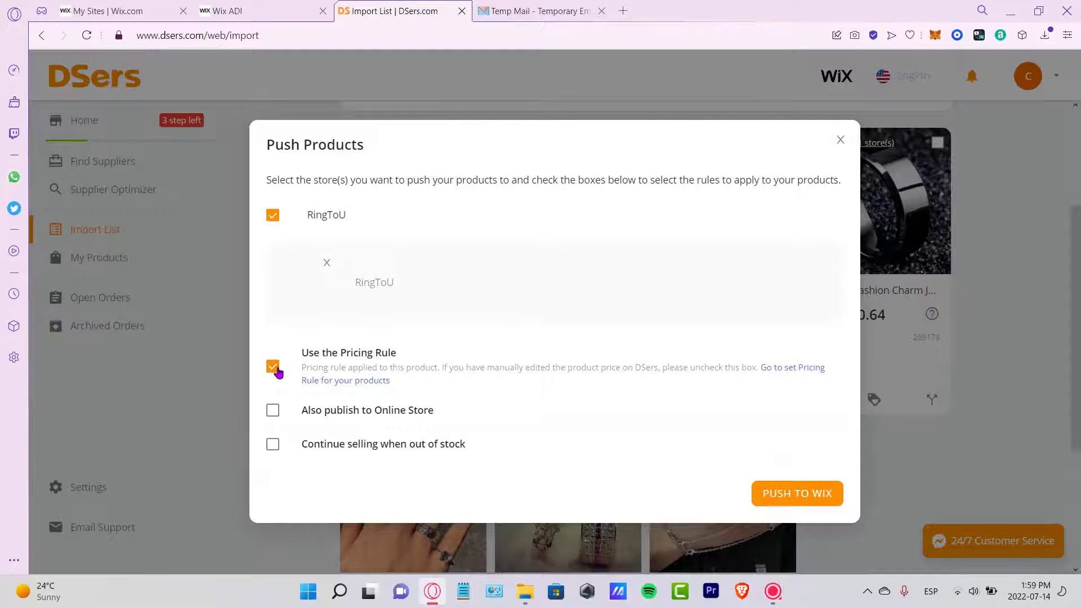
pyautogui.click(797, 494)
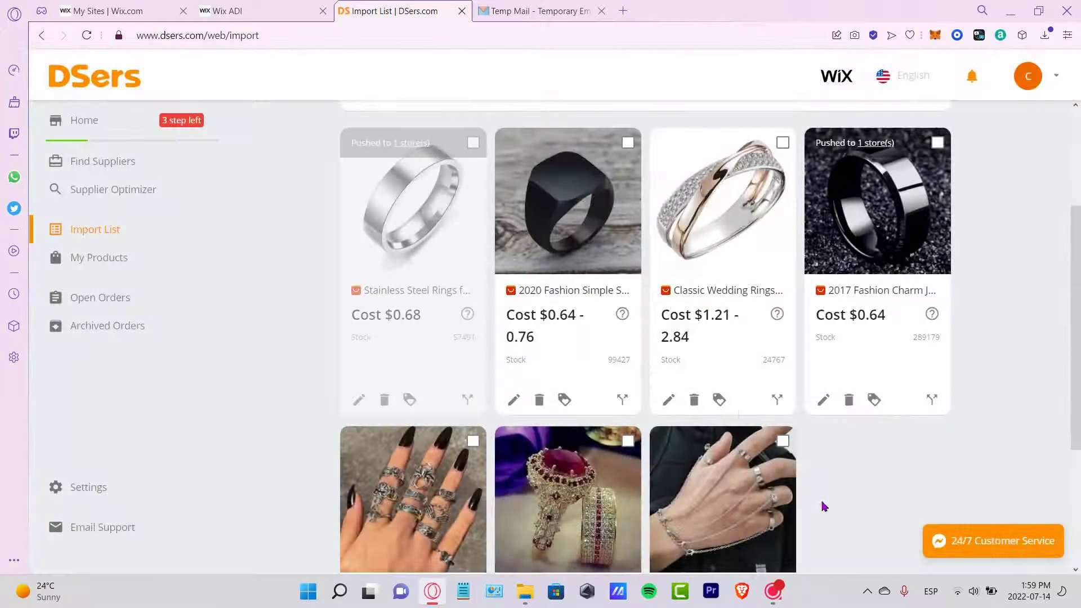
pyautogui.scroll(4, 721, 315)
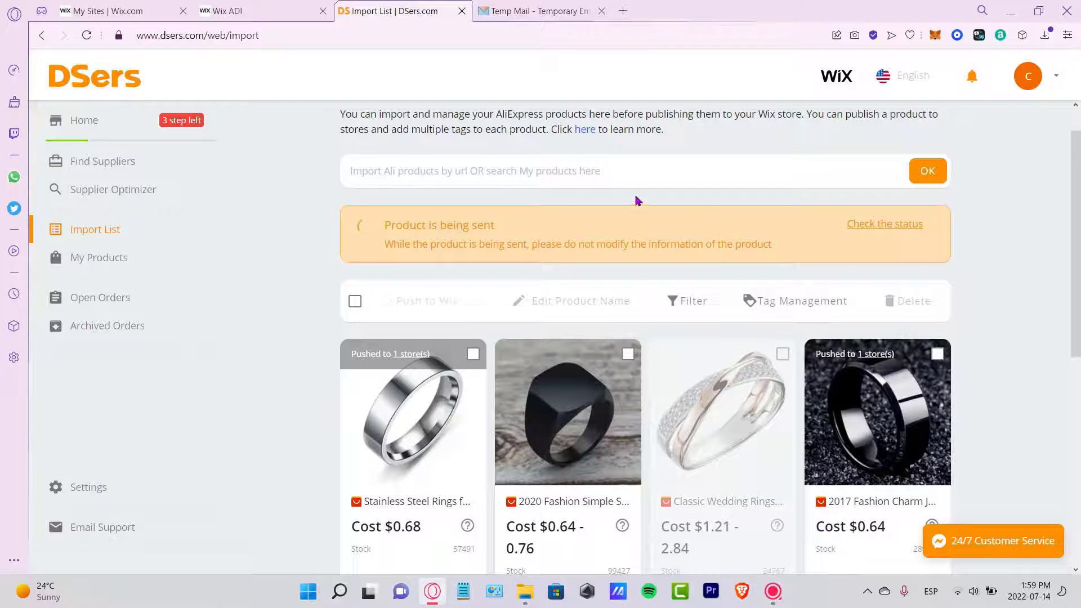
pyautogui.hotkey('ctrl', 'shift', 'Tab')
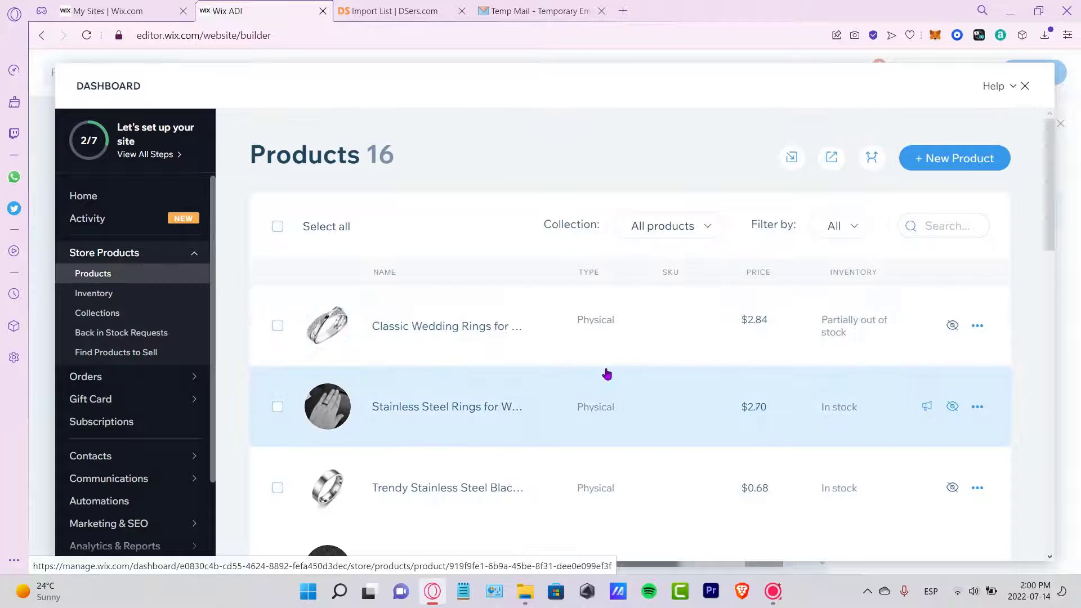
# Step: Add the three selected ring products, including the rose-gold wedding ring, to the 1st tier collection
pyautogui.scroll(-6, 597, 371)
pyautogui.scroll(8, 507, 390)
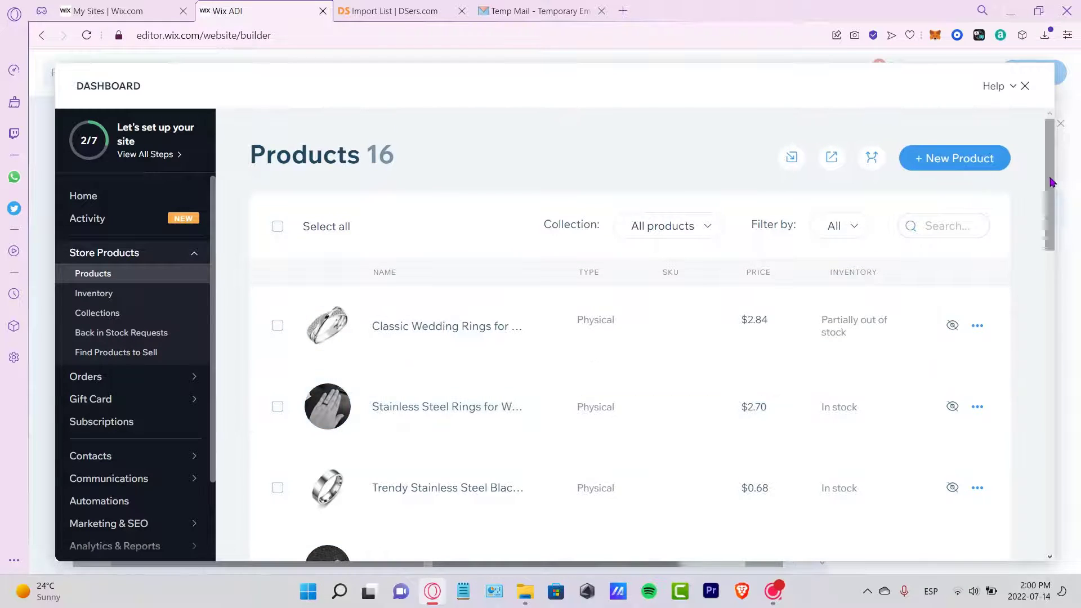
pyautogui.scroll(-1, 1051, 195)
pyautogui.scroll(1, 550, 322)
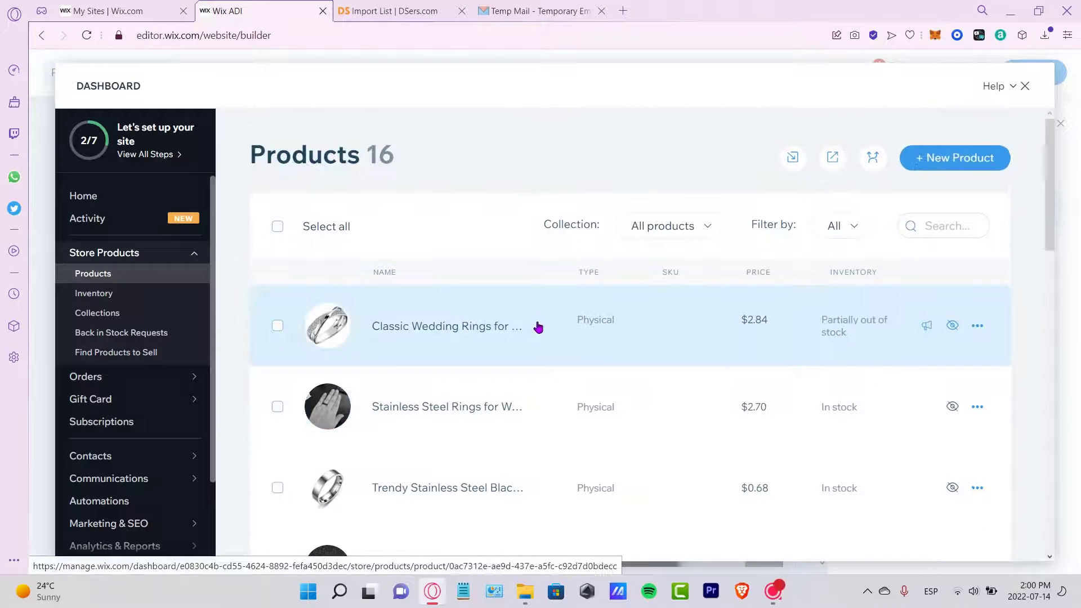
pyautogui.click(283, 330)
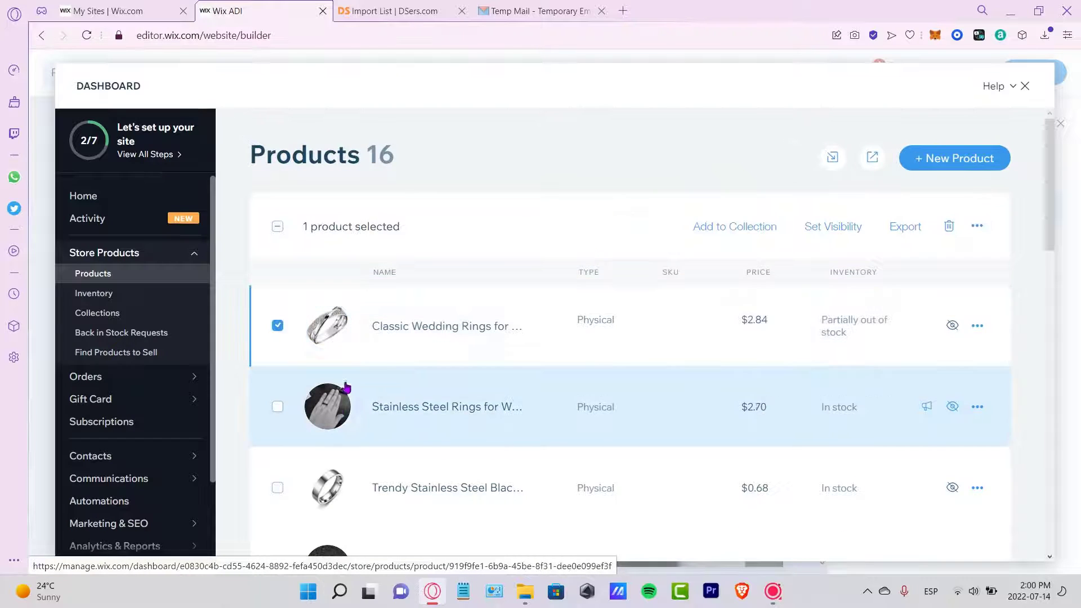
pyautogui.click(278, 407)
pyautogui.click(762, 226)
pyautogui.click(704, 124)
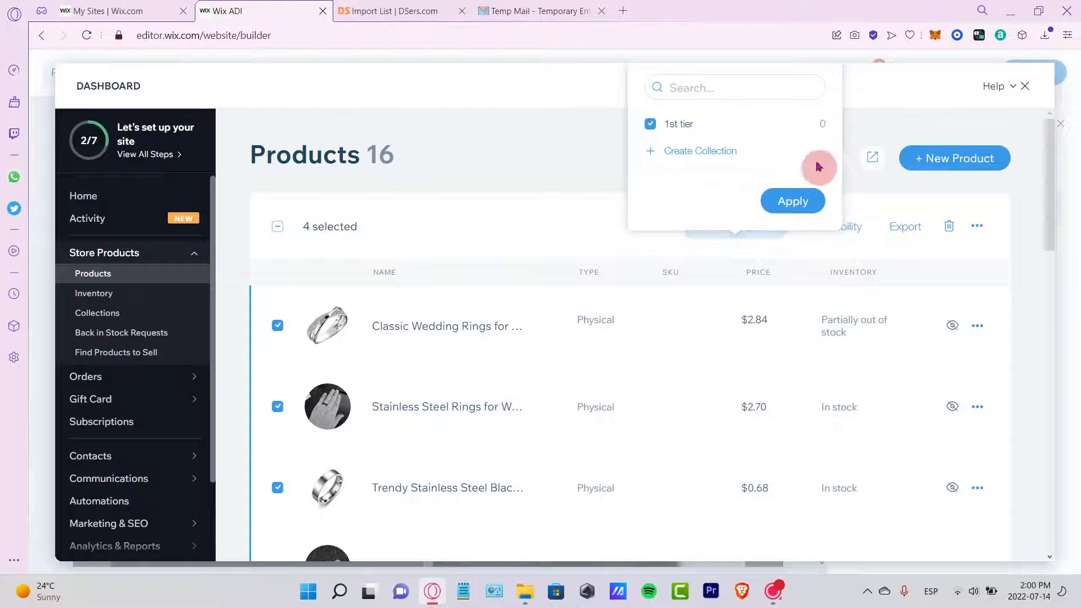
pyautogui.click(811, 203)
# Step: Select the sample products, such as the watch and glasses, and delete all 11 placeholders
pyautogui.scroll(3, 322, 377)
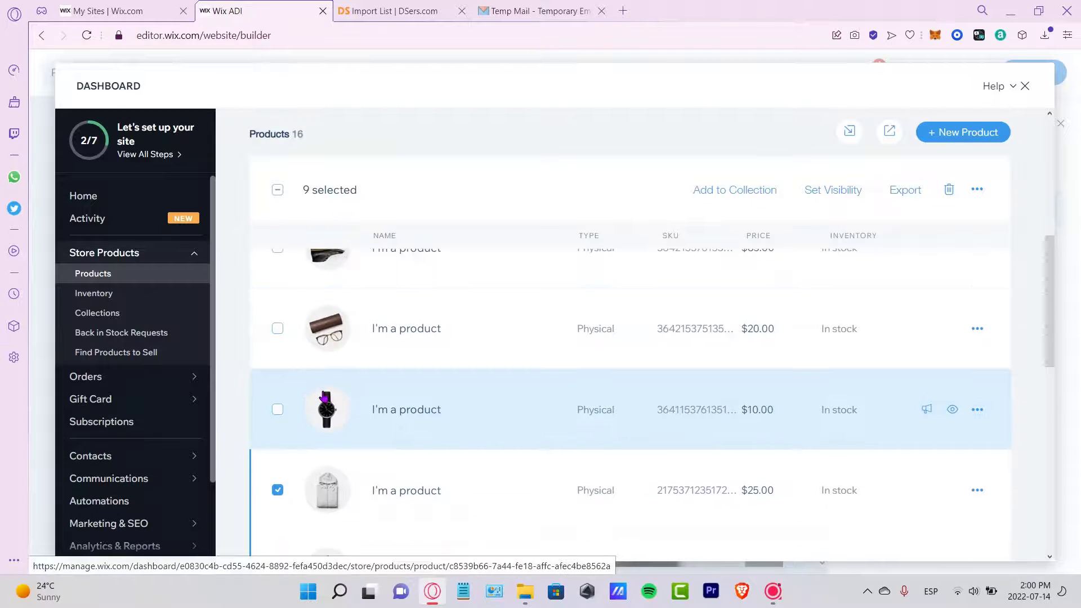
pyautogui.click(277, 410)
pyautogui.click(278, 329)
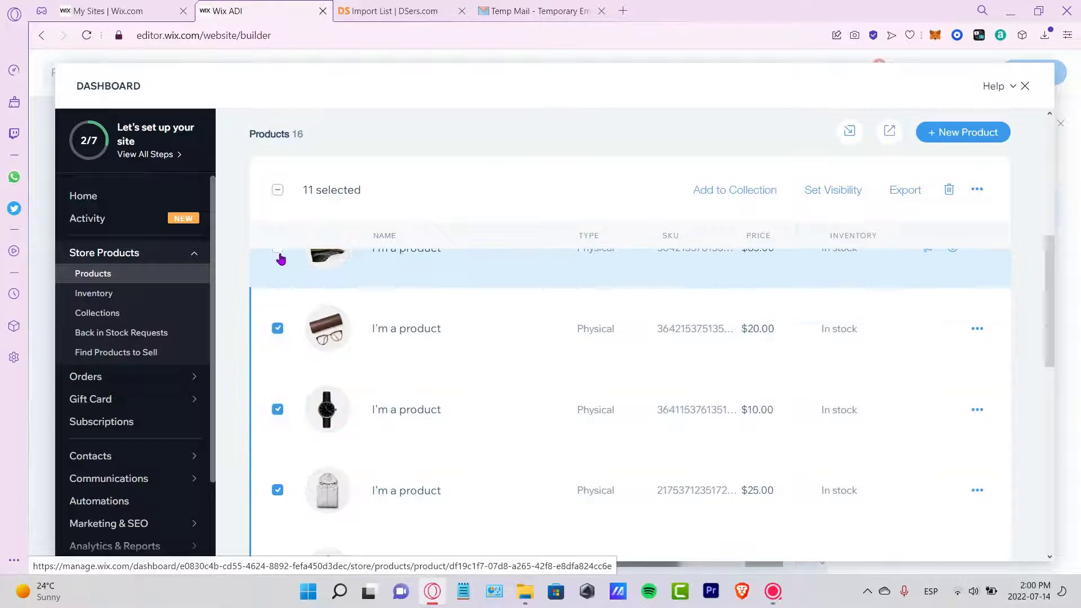
pyautogui.click(949, 189)
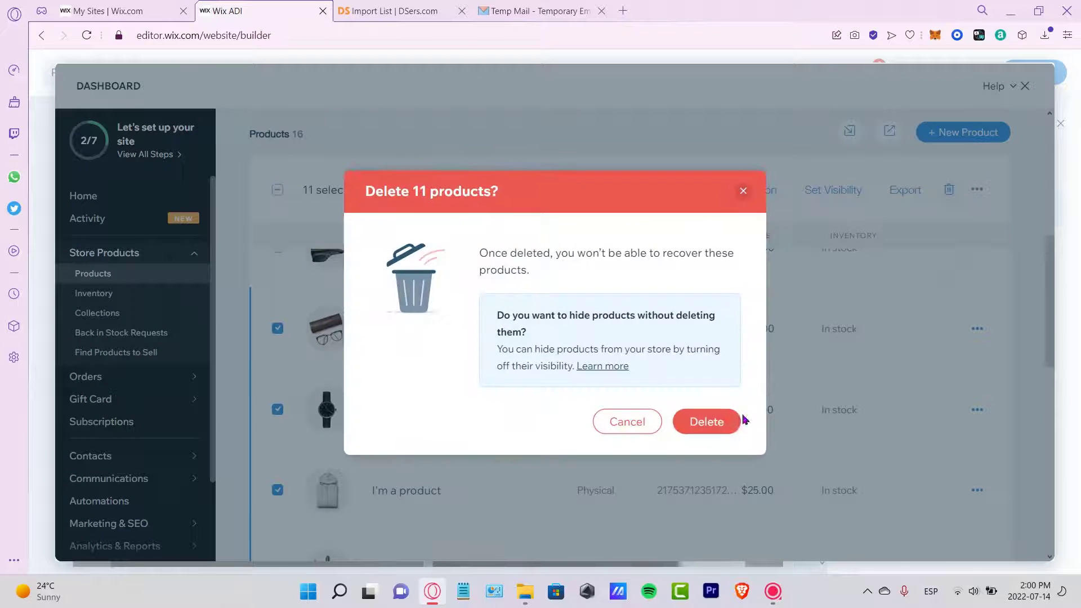
pyautogui.click(724, 422)
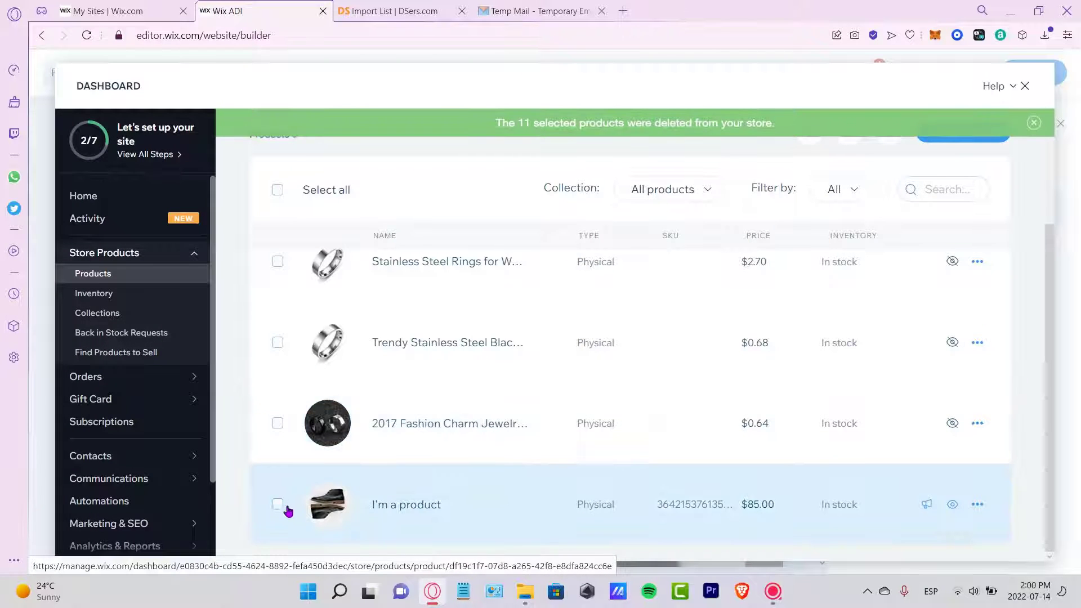
# Step: Select the last remaining sample product and dismiss the export prompt without exporting
pyautogui.click(278, 505)
pyautogui.click(905, 189)
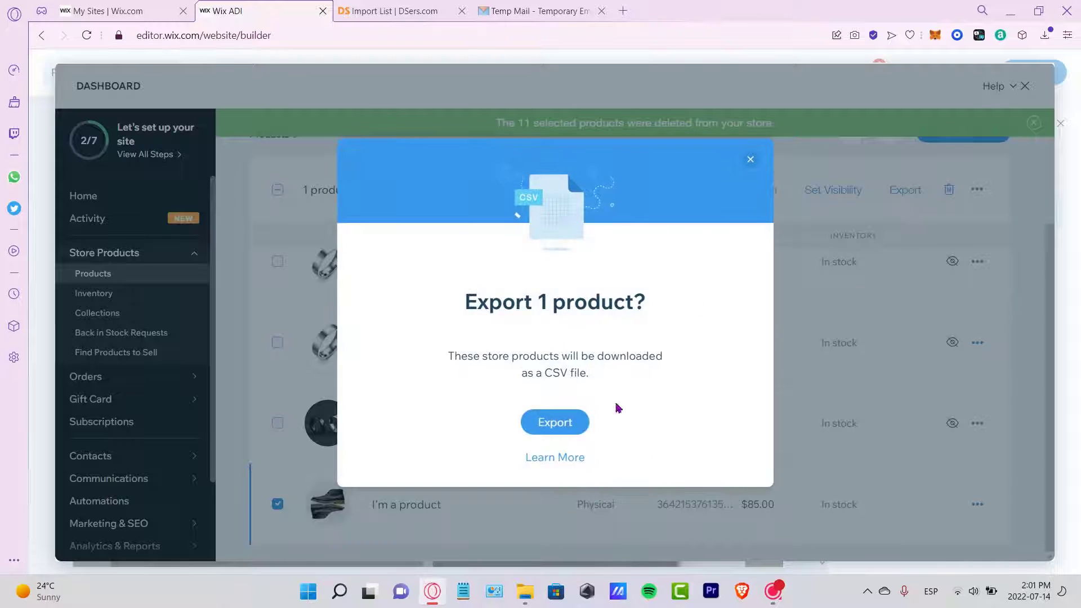
pyautogui.click(750, 164)
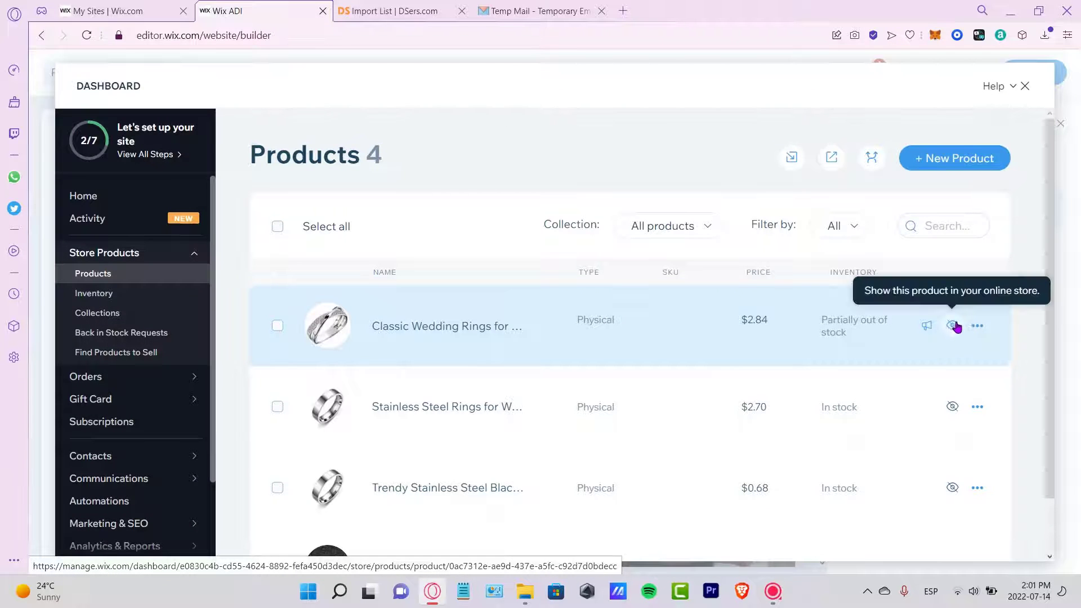
# Step: Make the rose-gold wedding ring, the third ring and the black charm ring visible online
pyautogui.click(953, 326)
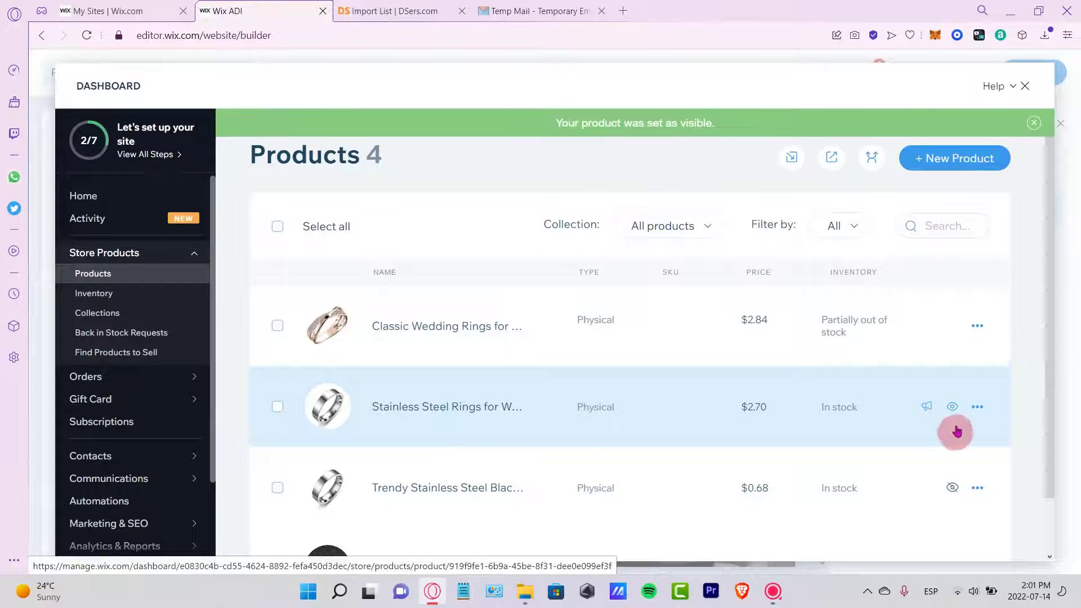
pyautogui.scroll(-1, 953, 483)
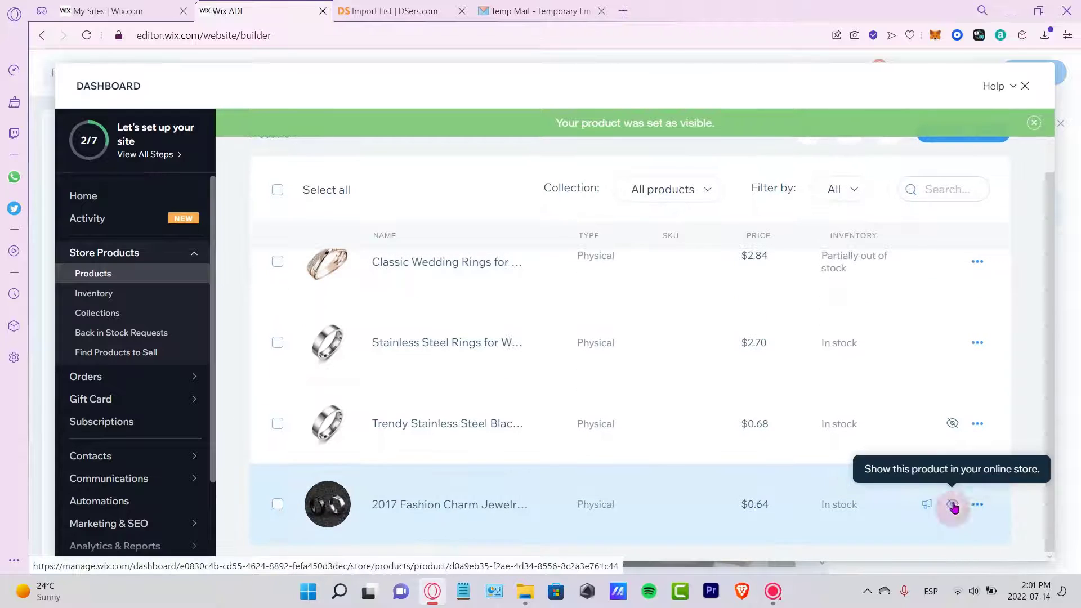
pyautogui.click(952, 425)
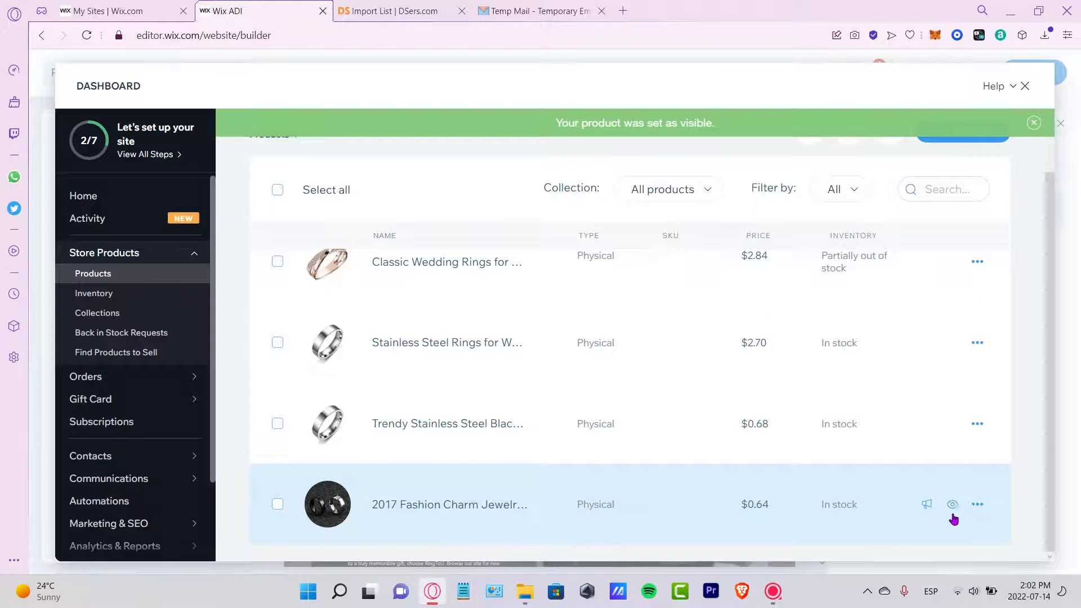
pyautogui.click(953, 514)
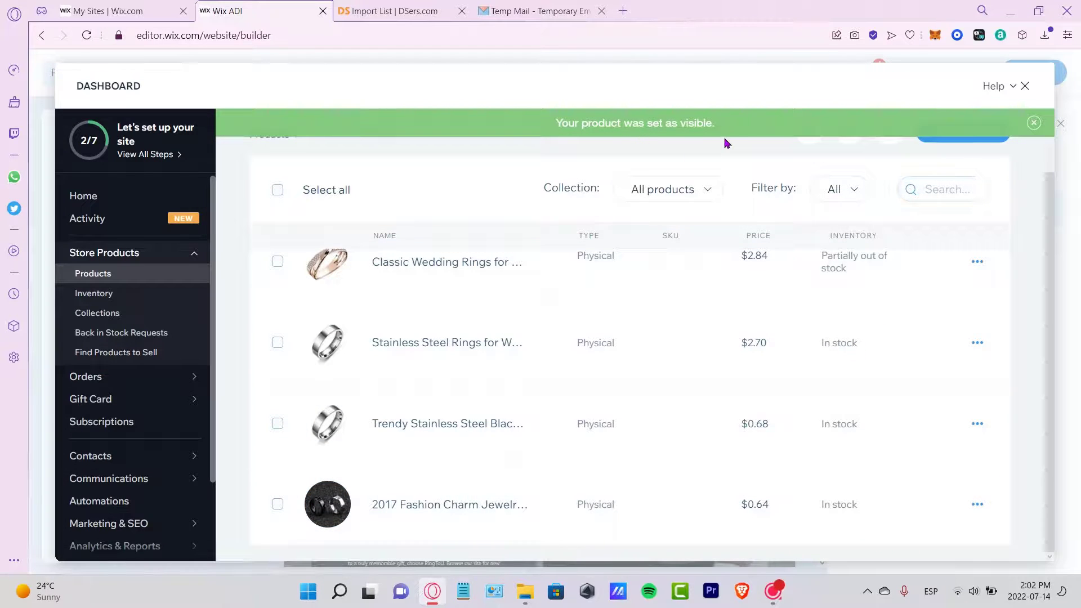
pyautogui.click(1025, 86)
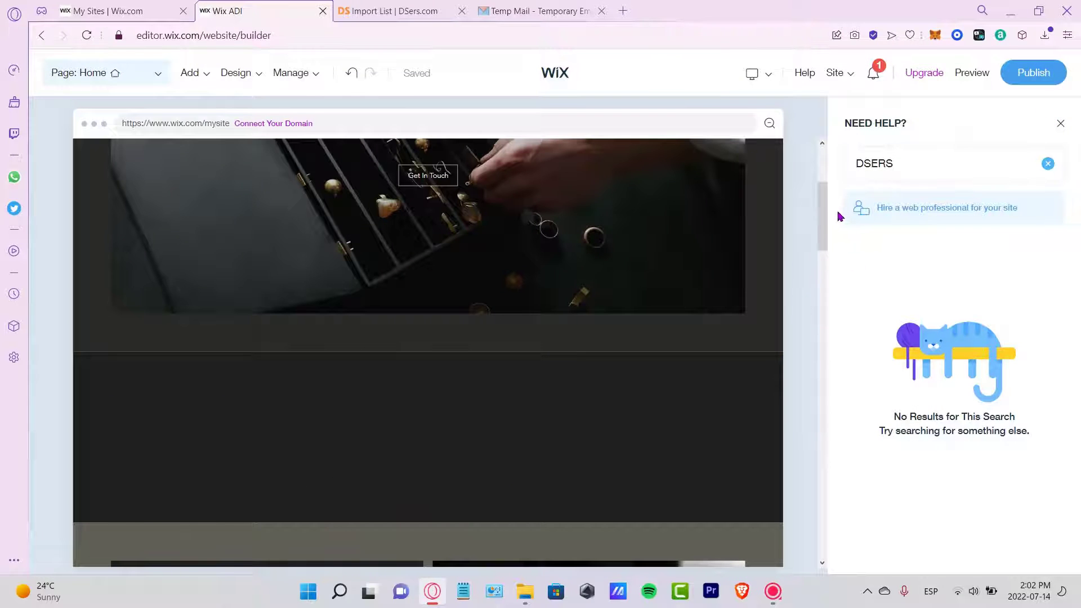
pyautogui.moveTo(825, 234); pyautogui.dragTo(826, 258)
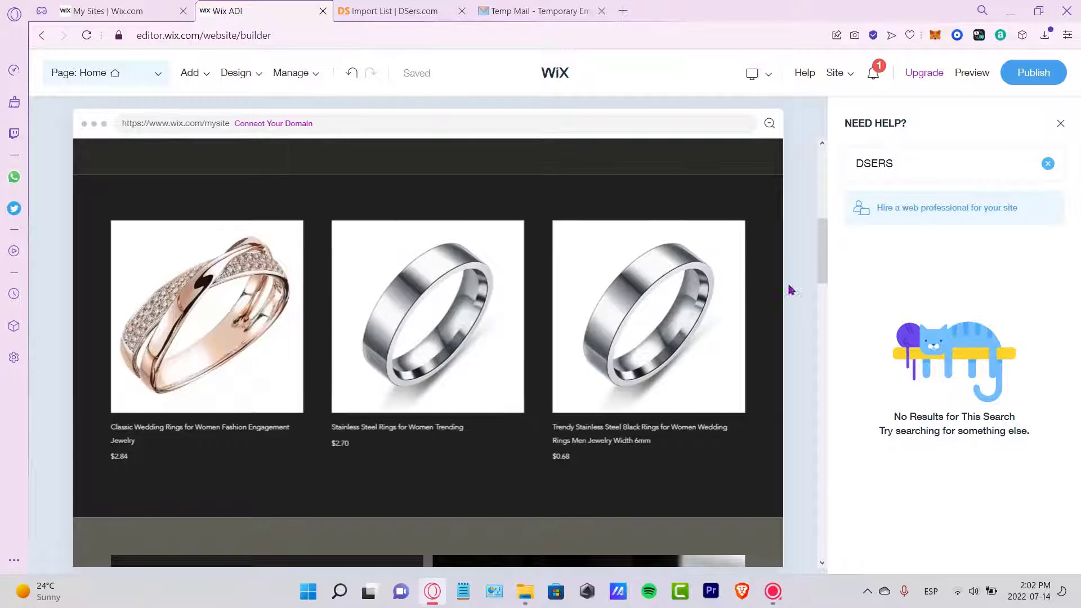
pyautogui.moveTo(674, 310)
pyautogui.moveTo(562, 293)
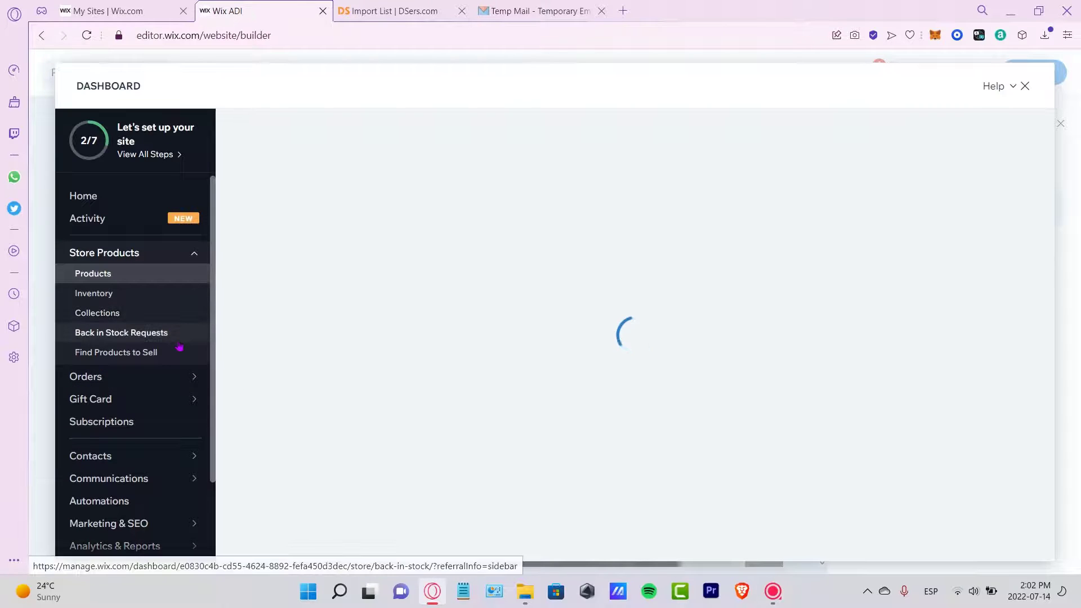
# Step: Look through the Wix site Settings, the Checkout settings and the store's Orders page
pyautogui.scroll(-2, 180, 346)
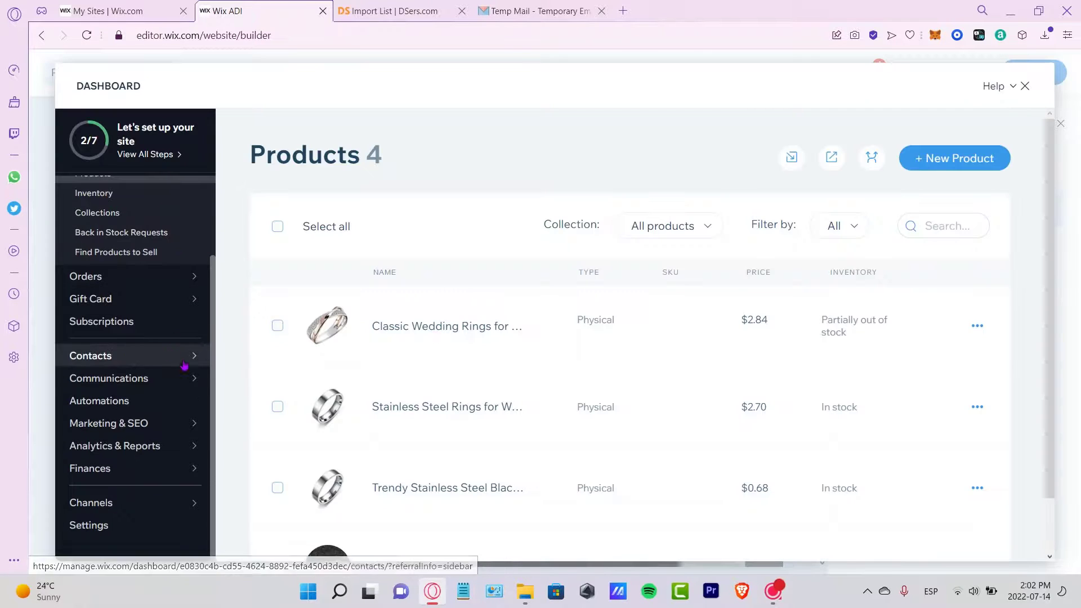
pyautogui.click(90, 525)
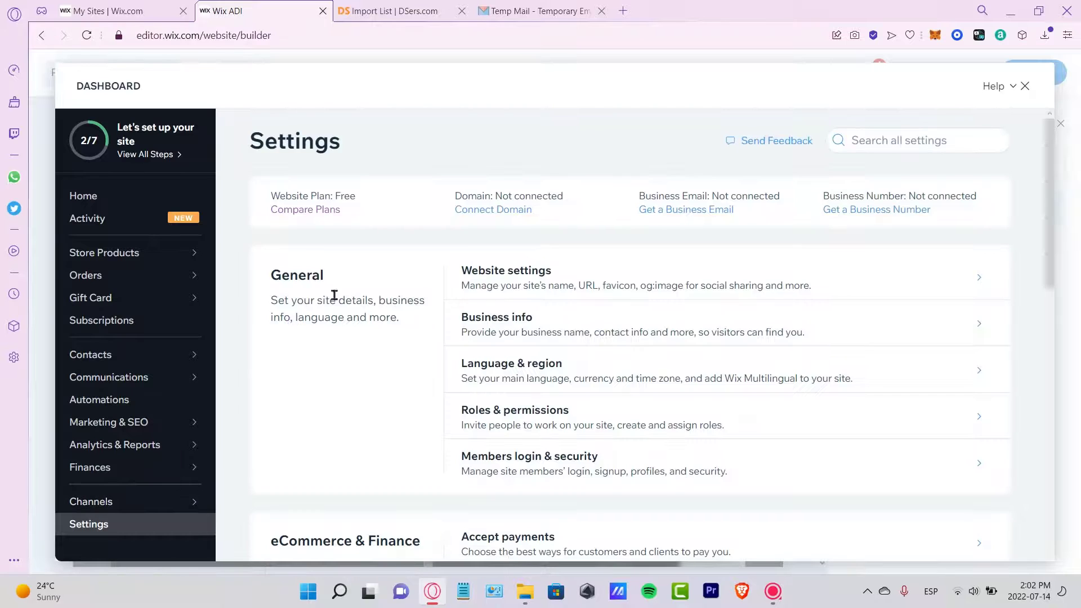
pyautogui.scroll(-12, 427, 313)
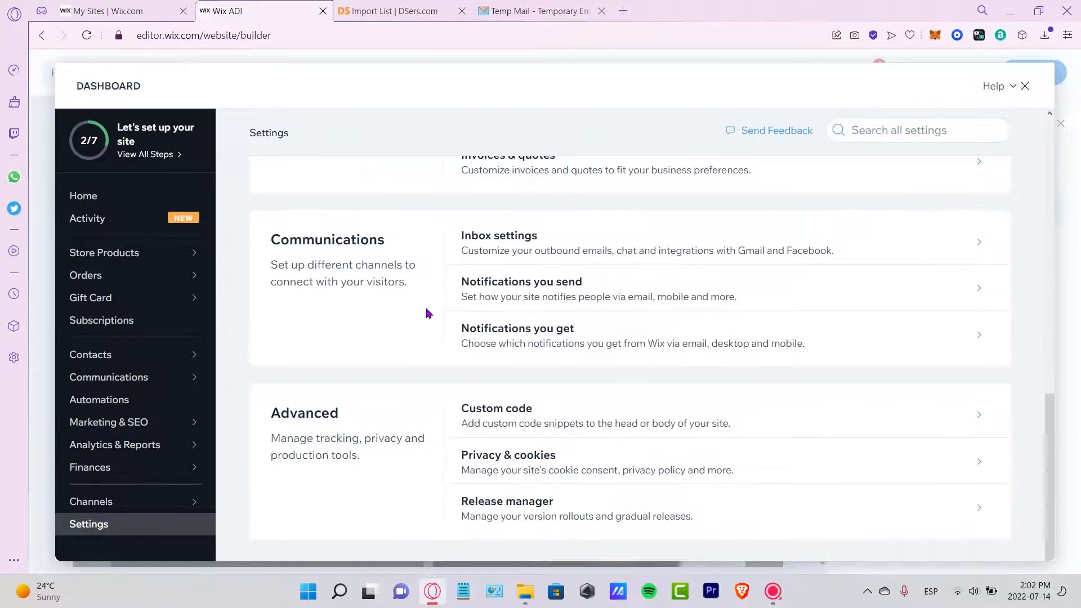
pyautogui.scroll(5, 459, 424)
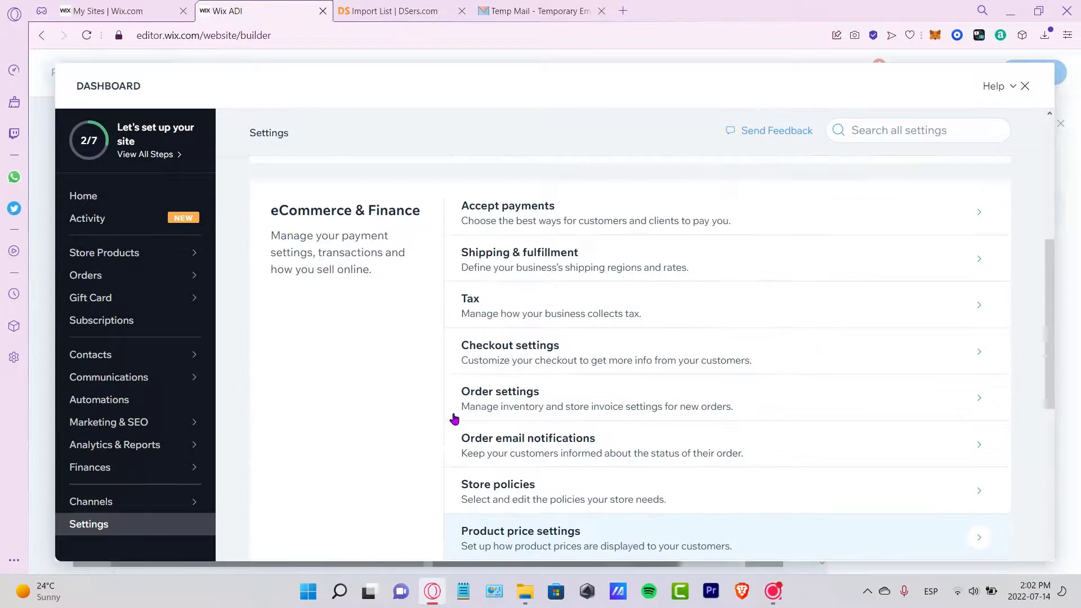
pyautogui.click(547, 363)
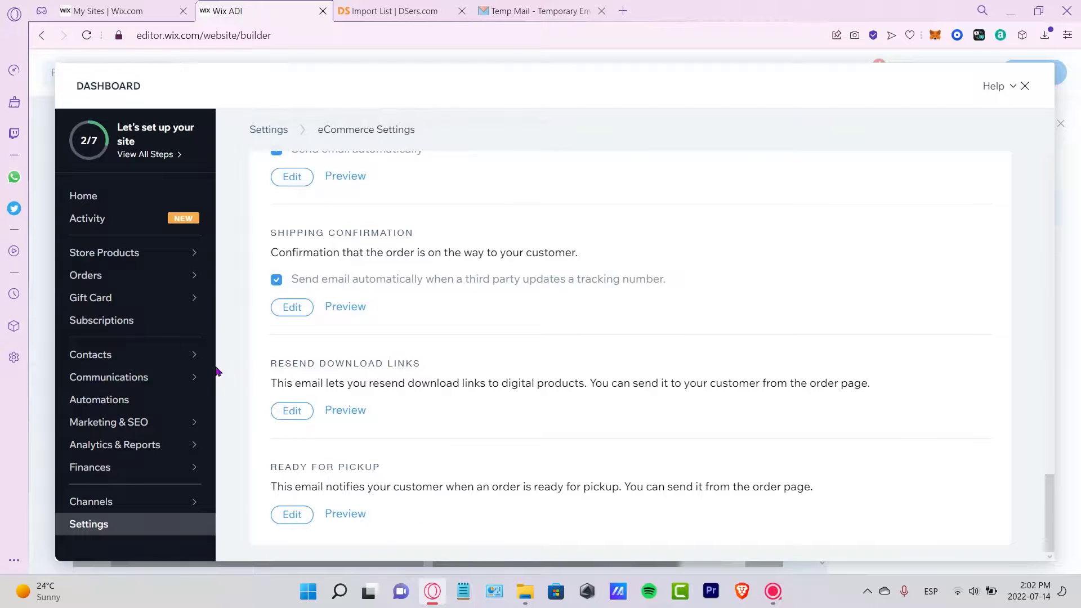
pyautogui.click(137, 276)
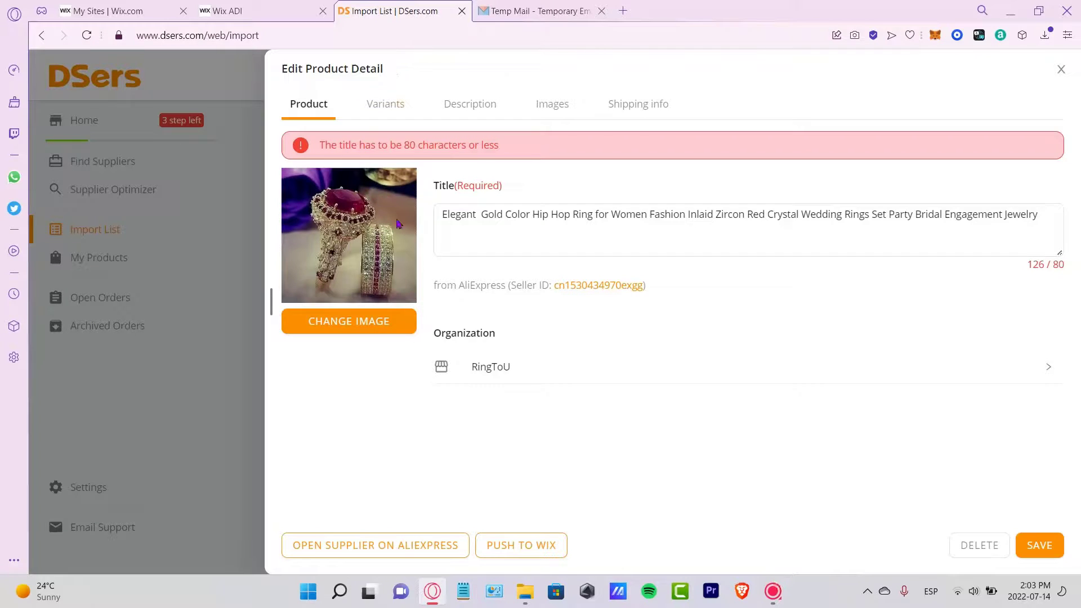
# Step: Save the ring's title as 'Elegant Gold Color Hip Hop Ring Red Crystal' and start pushing it to Wix
pyautogui.click(498, 224)
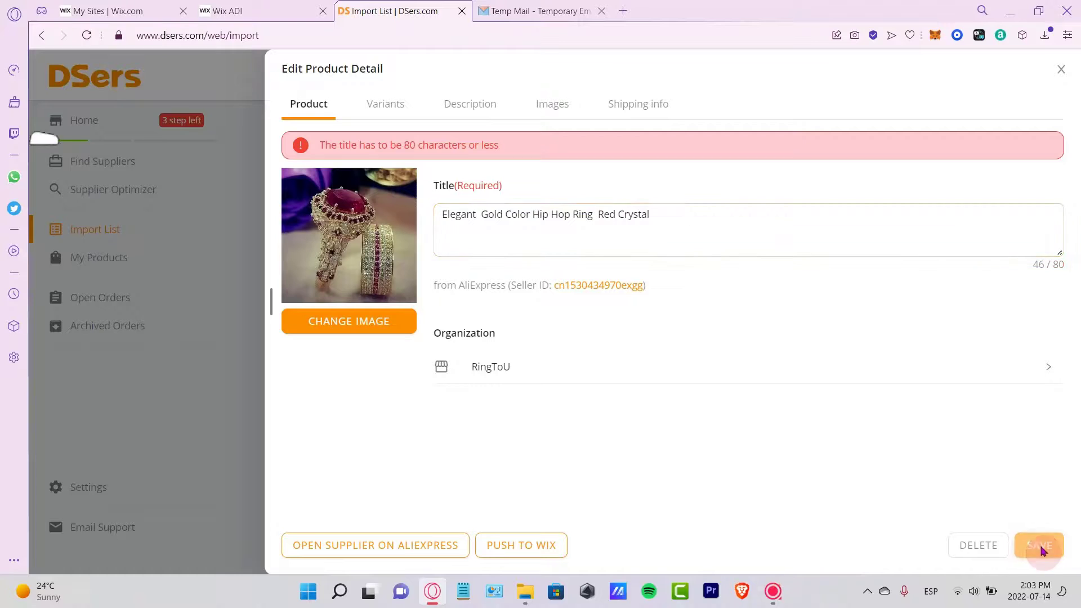
pyautogui.click(1038, 545)
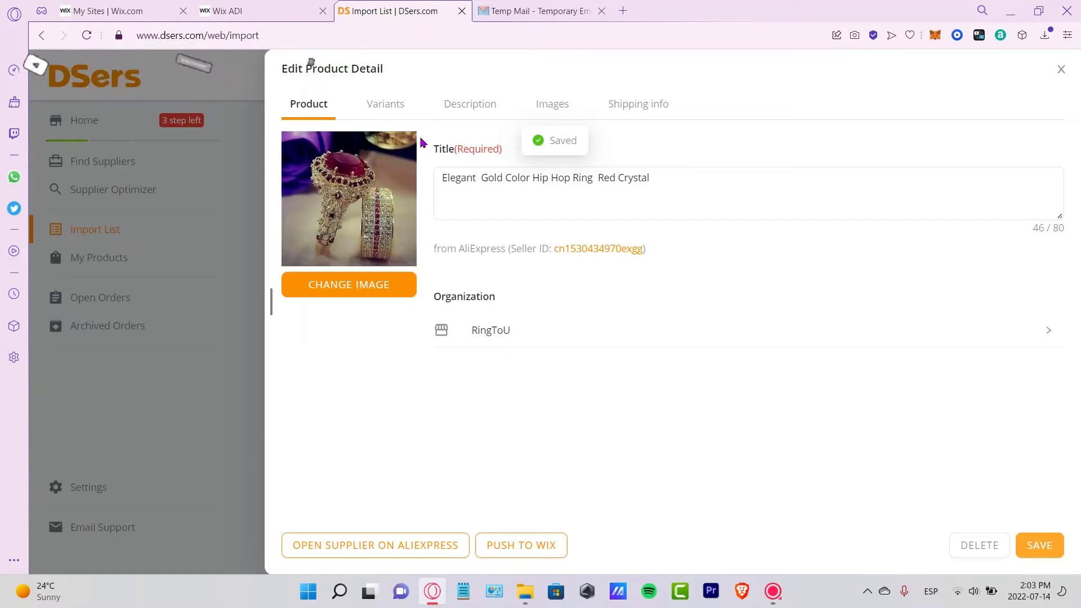
pyautogui.click(523, 559)
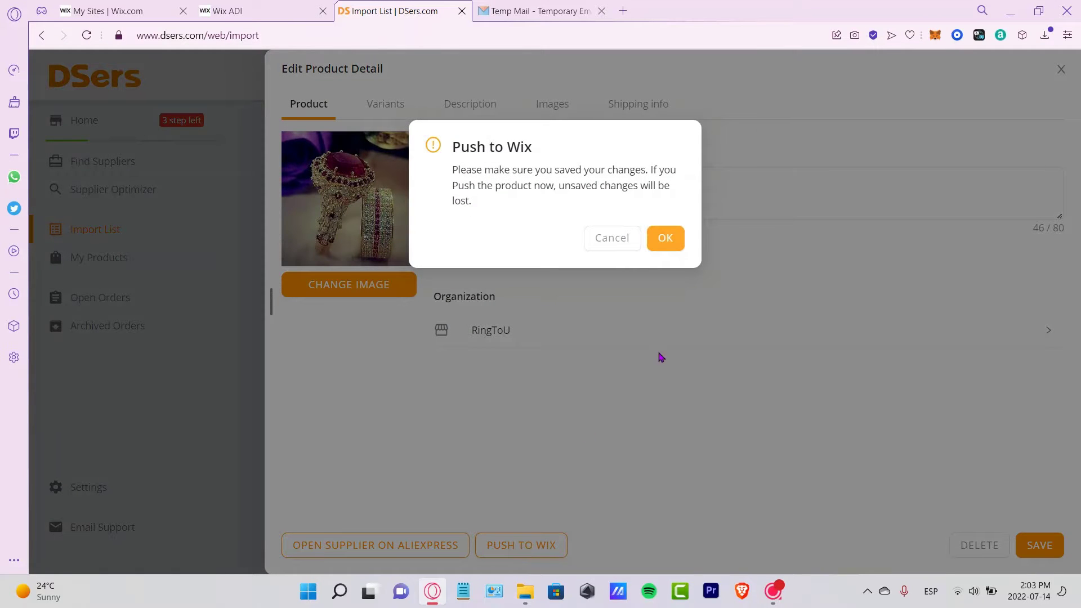